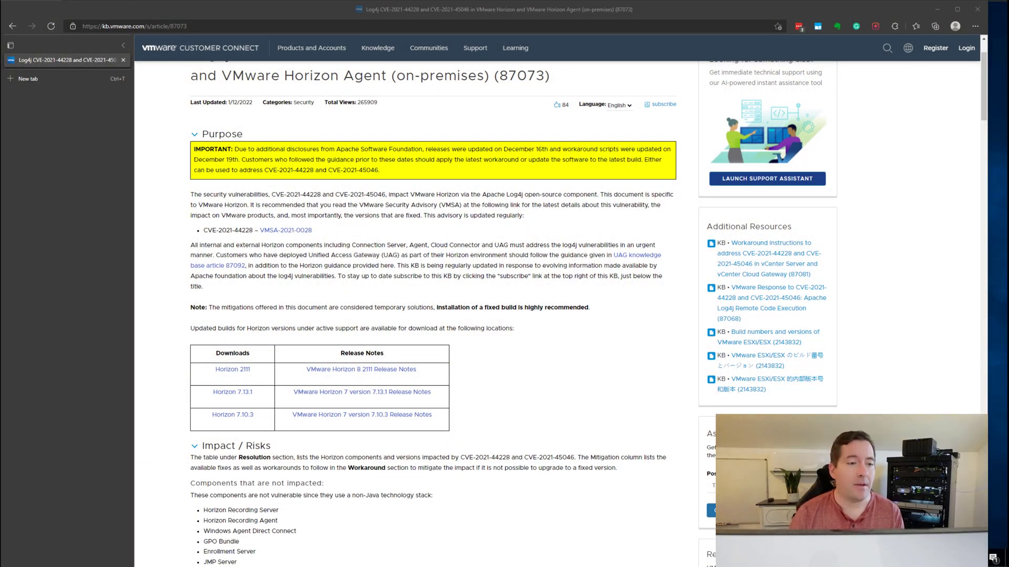
Scroll KB 87073's Resolution table past Connection Server, agent and connector rows to the Workaround heading.
scroll(312, 342, "up", 2)
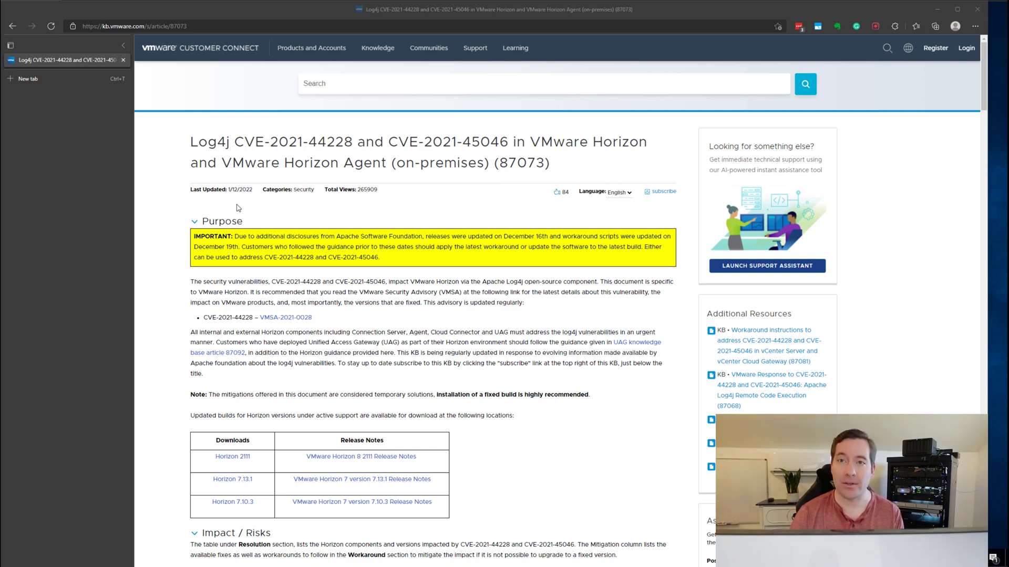
scroll(237, 208, "down", 5)
scroll(277, 312, "up", 5)
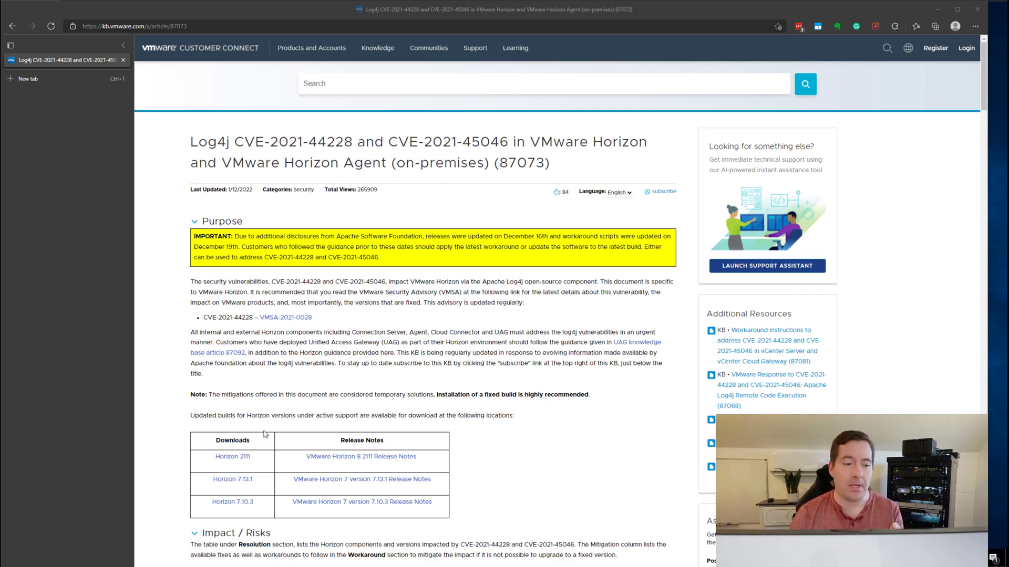
scroll(278, 312, "down", 7)
scroll(333, 425, "down", 6)
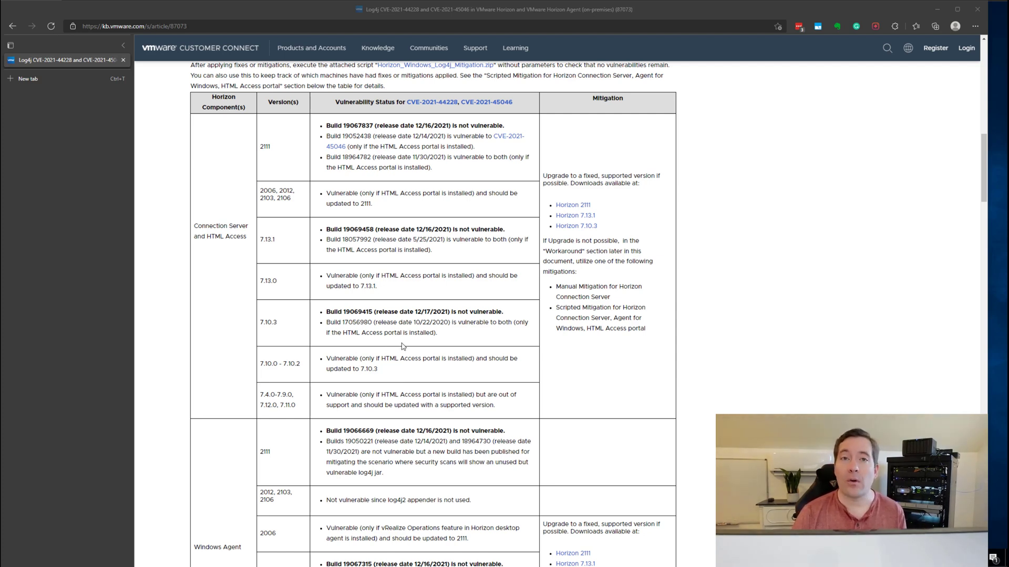
scroll(346, 332, "down", 10)
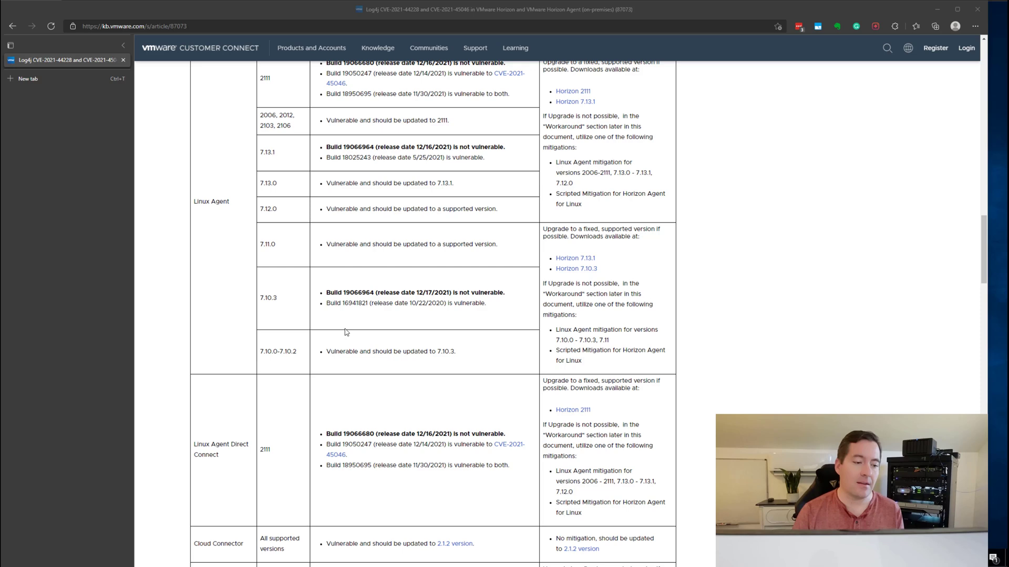
scroll(371, 257, "down", 6)
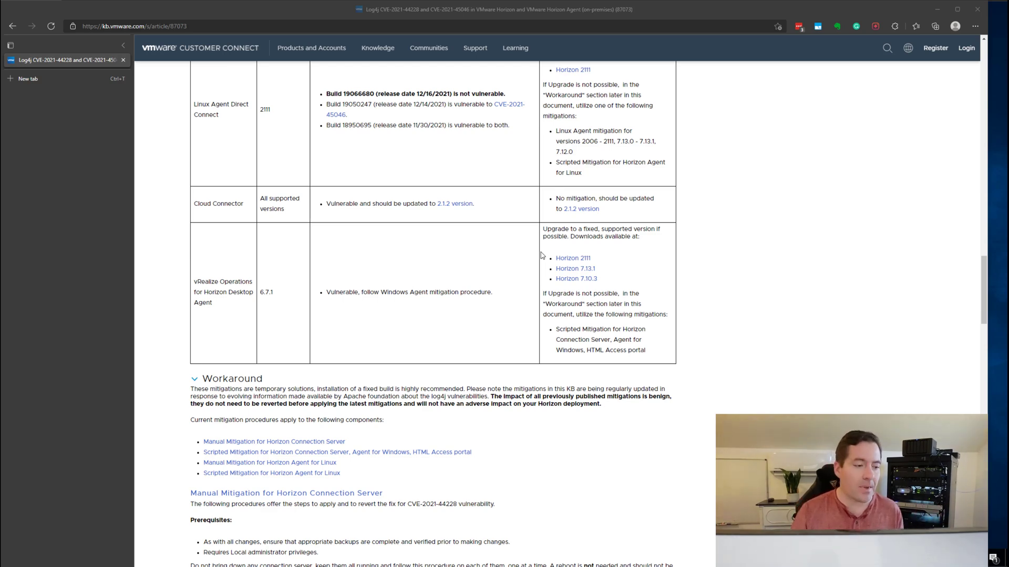
Scroll past the Connection Server manual mitigation steps to the Scripted Mitigation description.
scroll(440, 202, "down", 5)
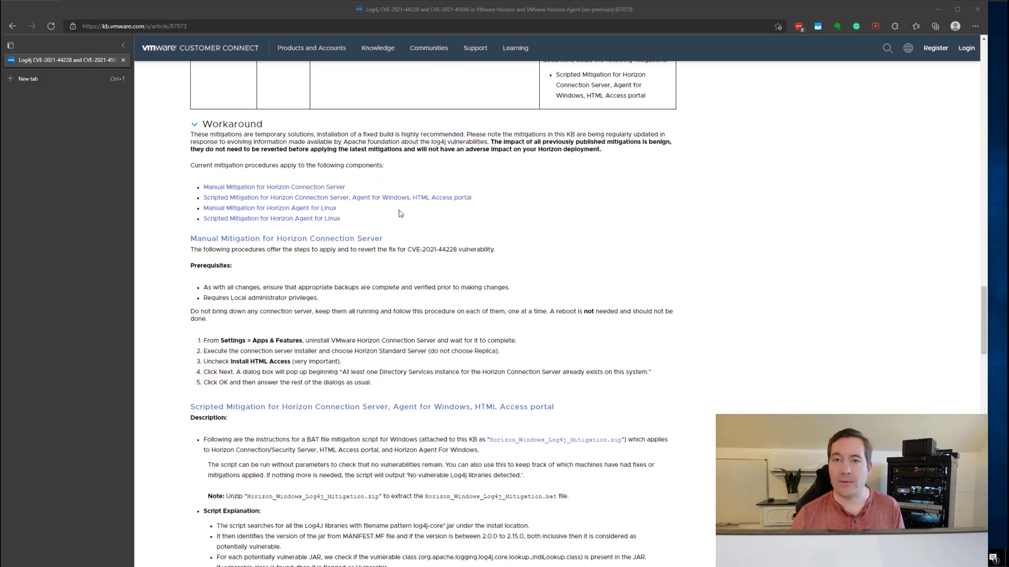
scroll(400, 213, "down", 2)
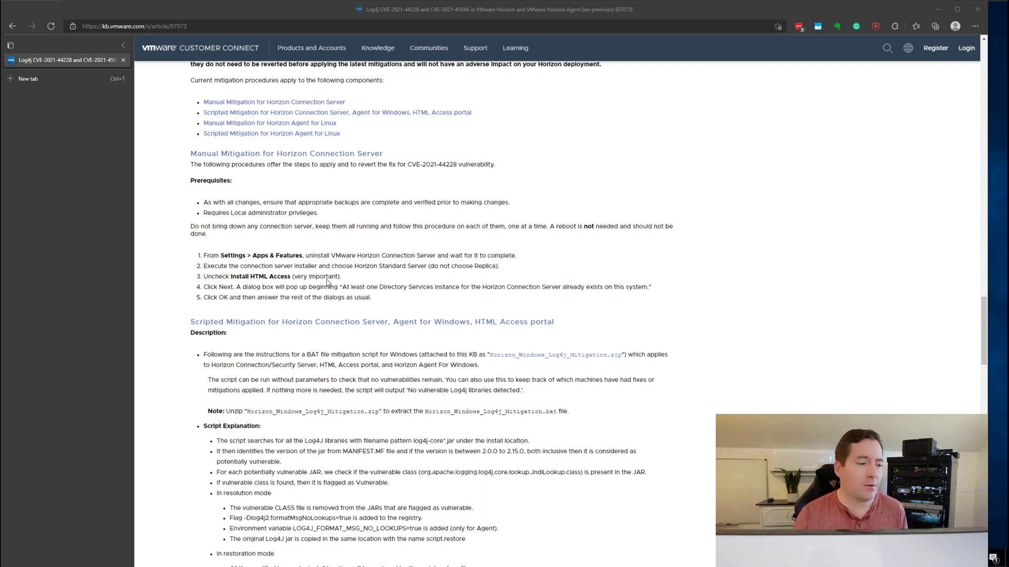
scroll(305, 180, "down", 2)
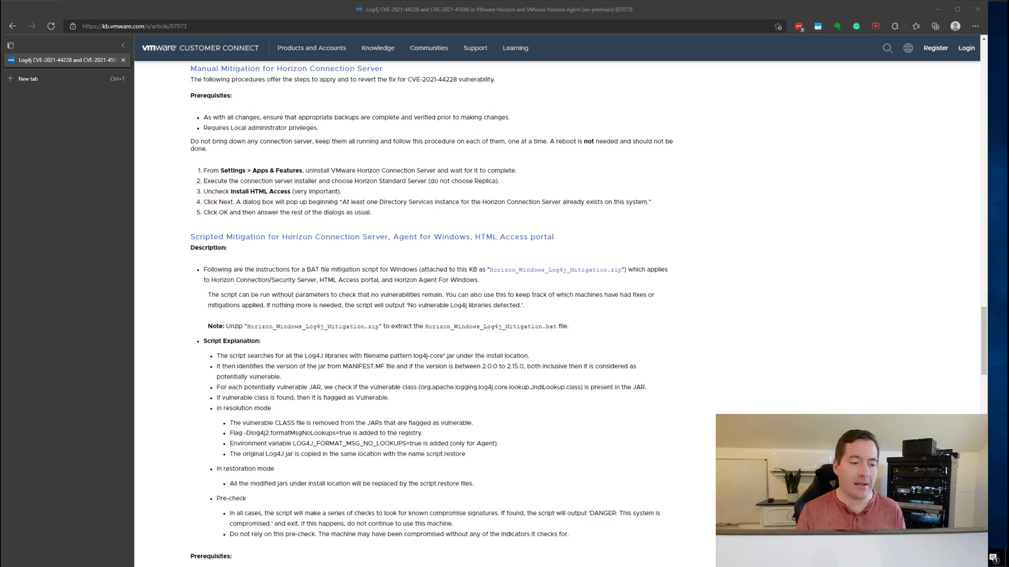
Download the Horizon_Windows_Log4j_Mitigation attachment from the KB's Attachments box.
scroll(738, 331, "up", 15)
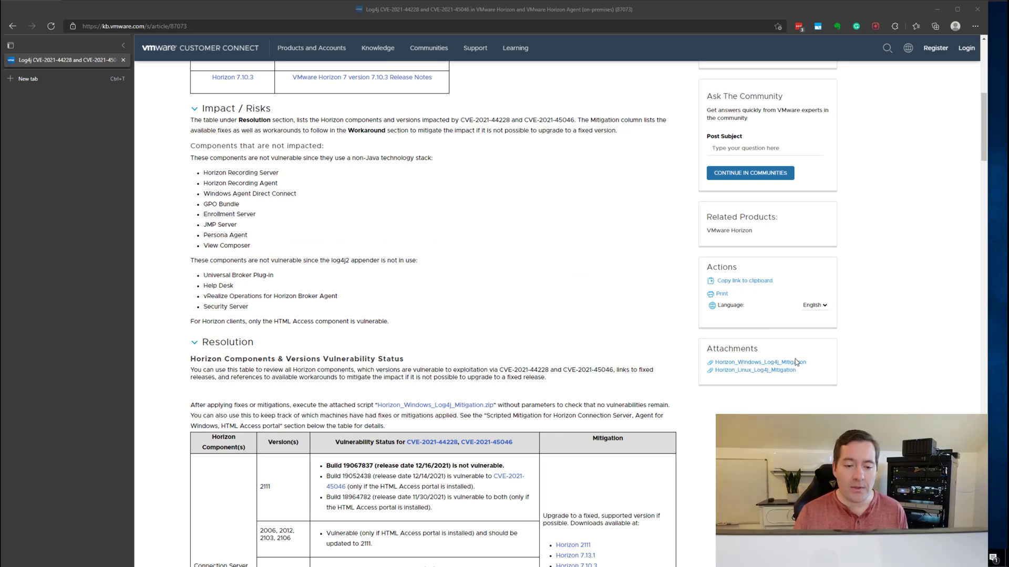
left_click(745, 365)
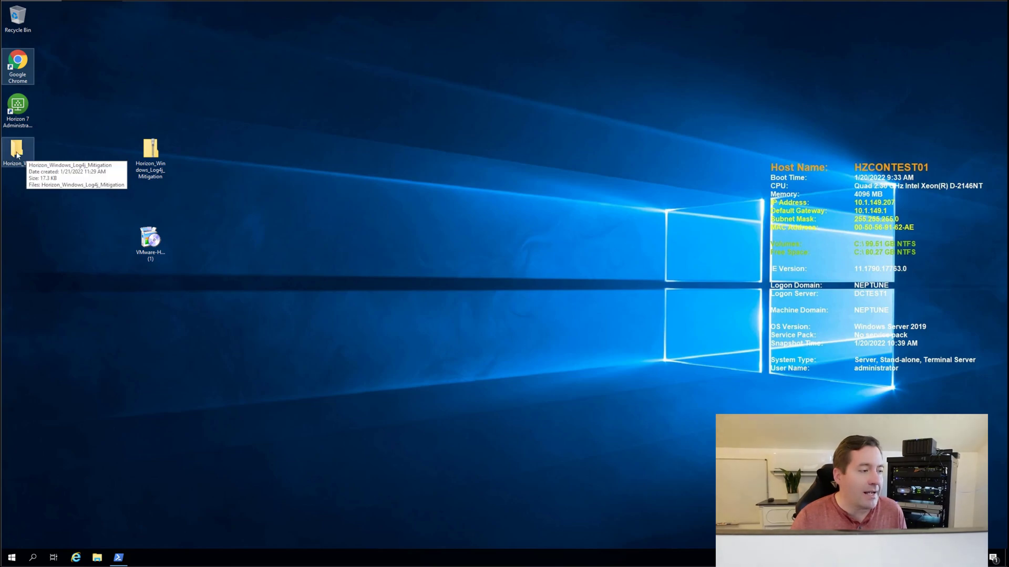
Move the Horizon_Windows_Log4j_Mitigation folder to the top of the desktop.
left_click_drag(17, 150, 155, 84)
left_click(155, 151)
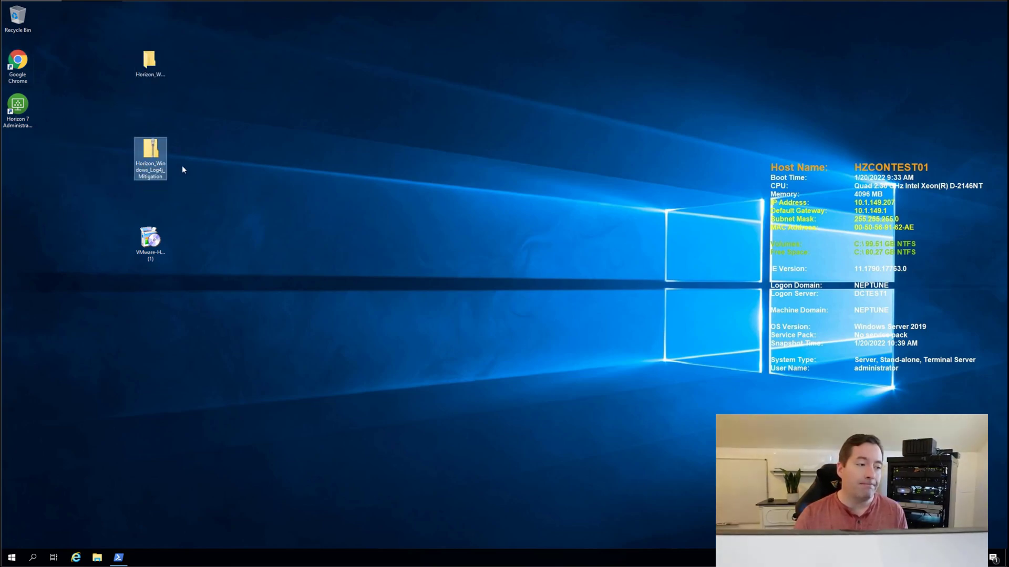
left_click(174, 105)
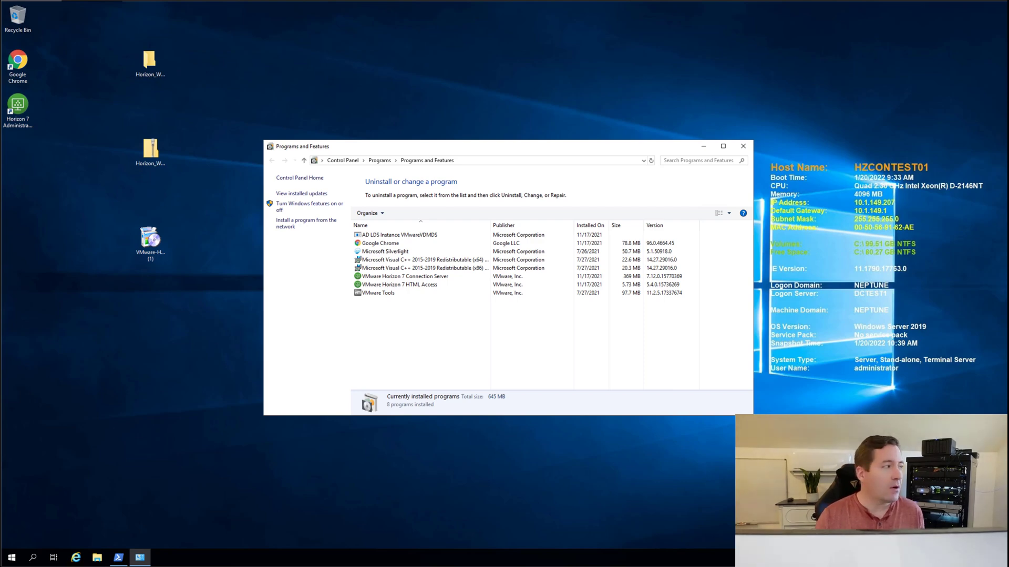
Review the installed VMware entries and select VMware Horizon 7 Connection Server.
left_click(429, 276)
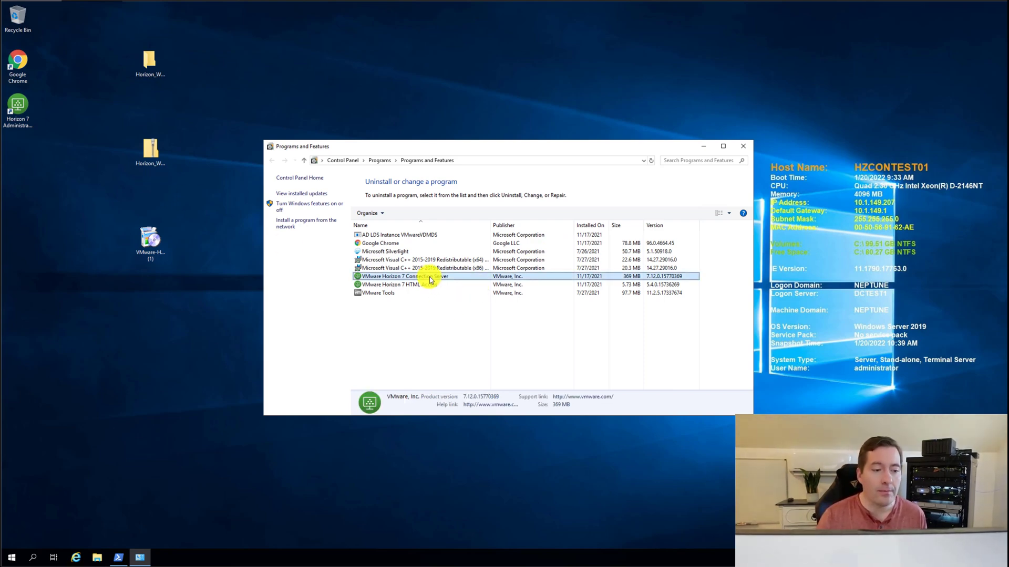
left_click(413, 286)
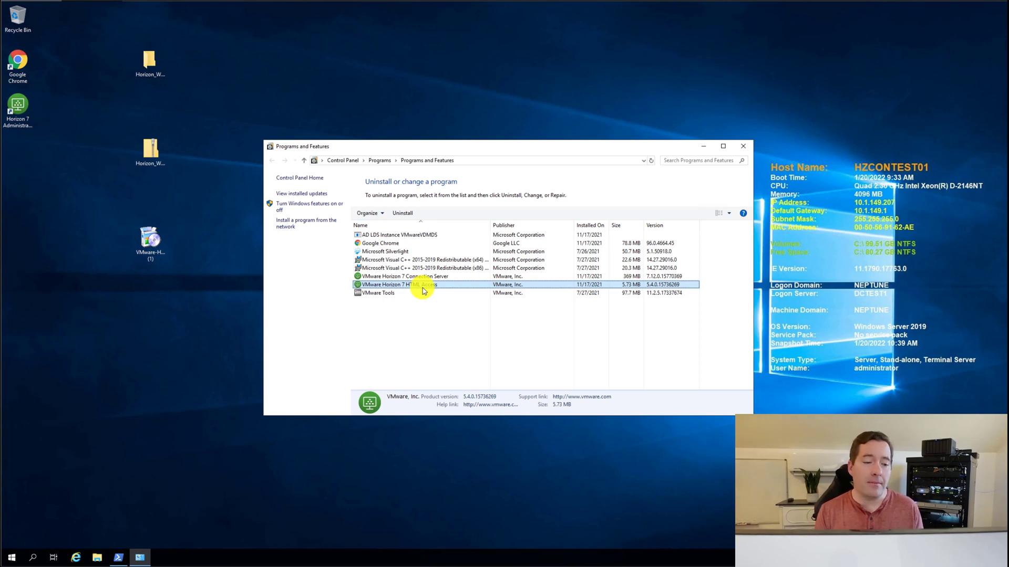
left_click(398, 239)
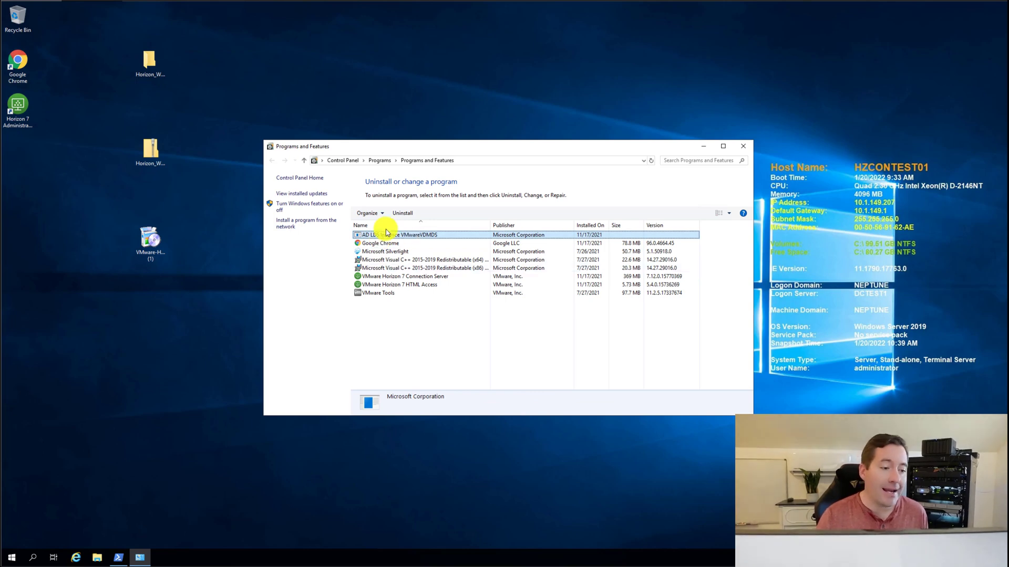
left_click(407, 276)
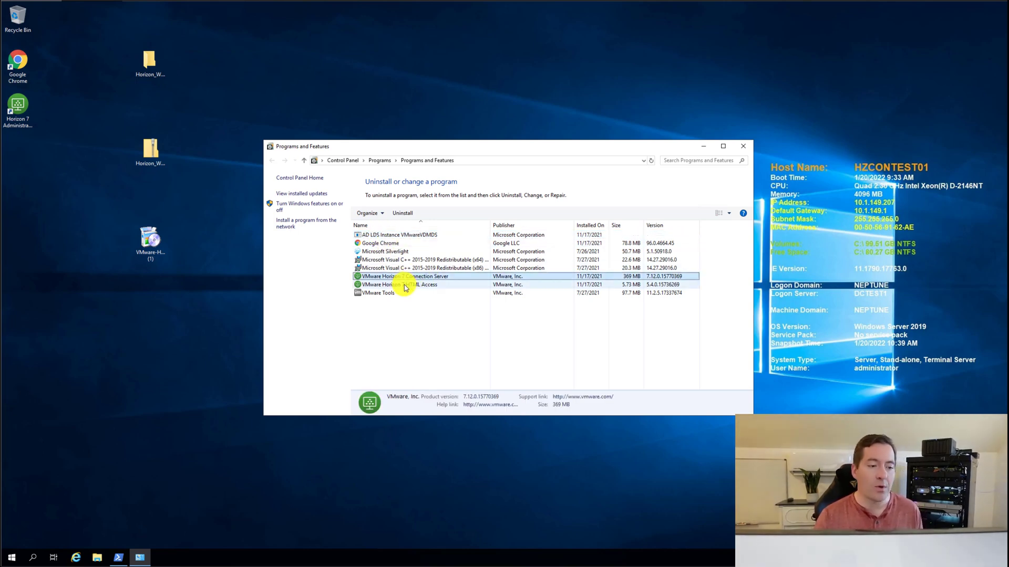
left_click(402, 284)
left_click(412, 276)
left_click(402, 292)
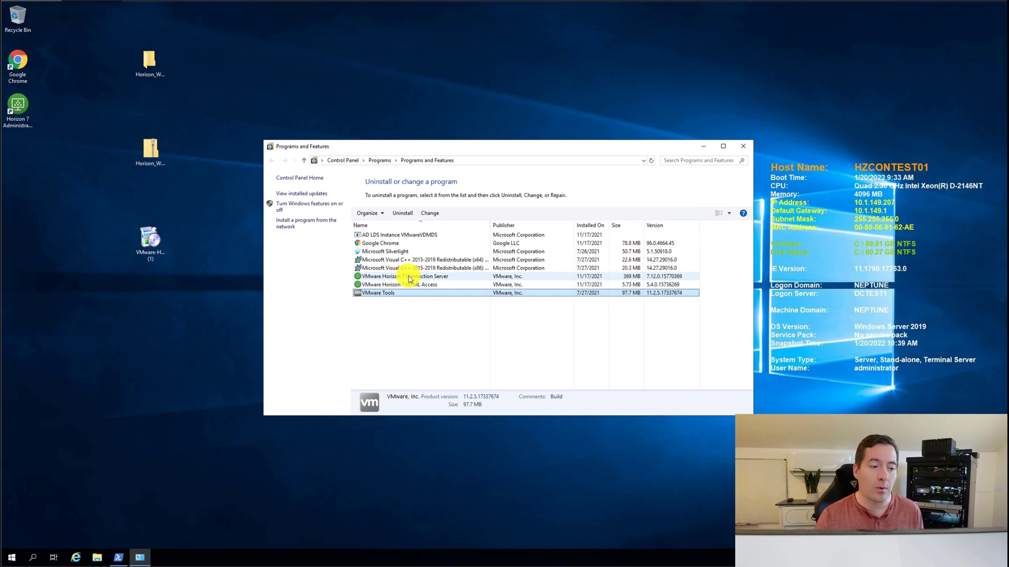
left_click(410, 277)
left_click(405, 284)
left_click(425, 278)
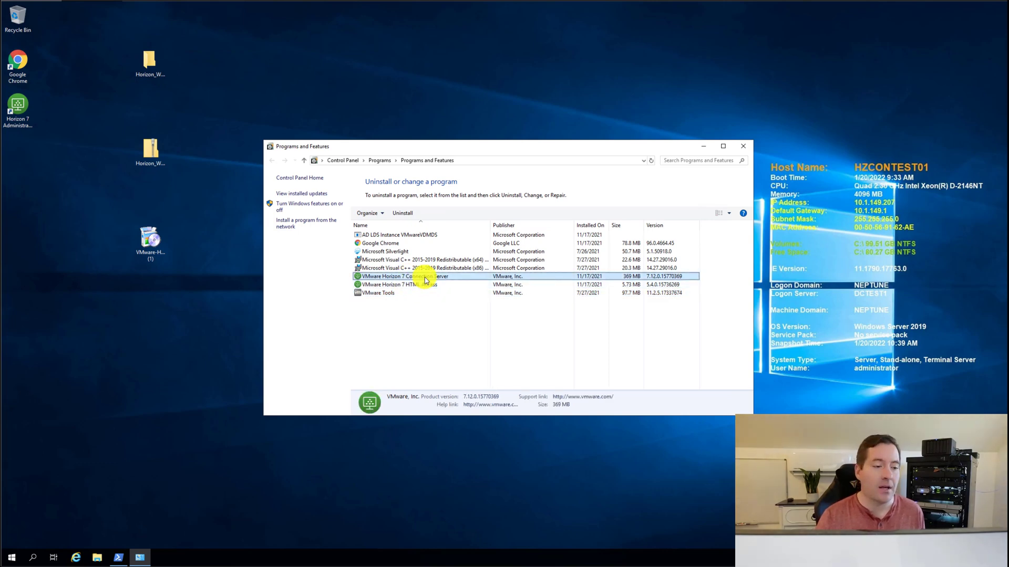
Uninstall VMware Horizon 7 Connection Server, continuing past the logged-on users warning.
right_click(425, 279)
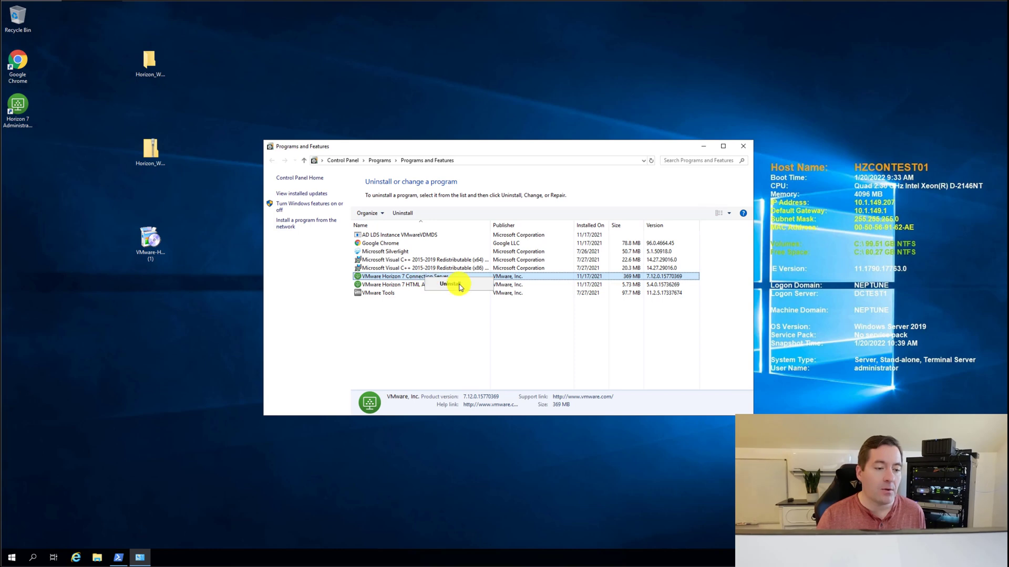
left_click(449, 286)
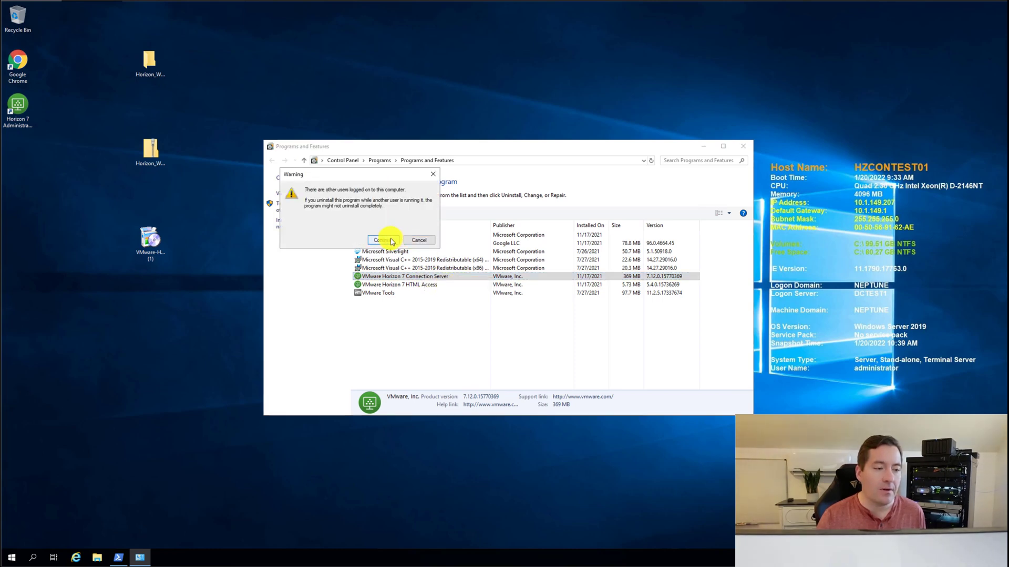
left_click(388, 238)
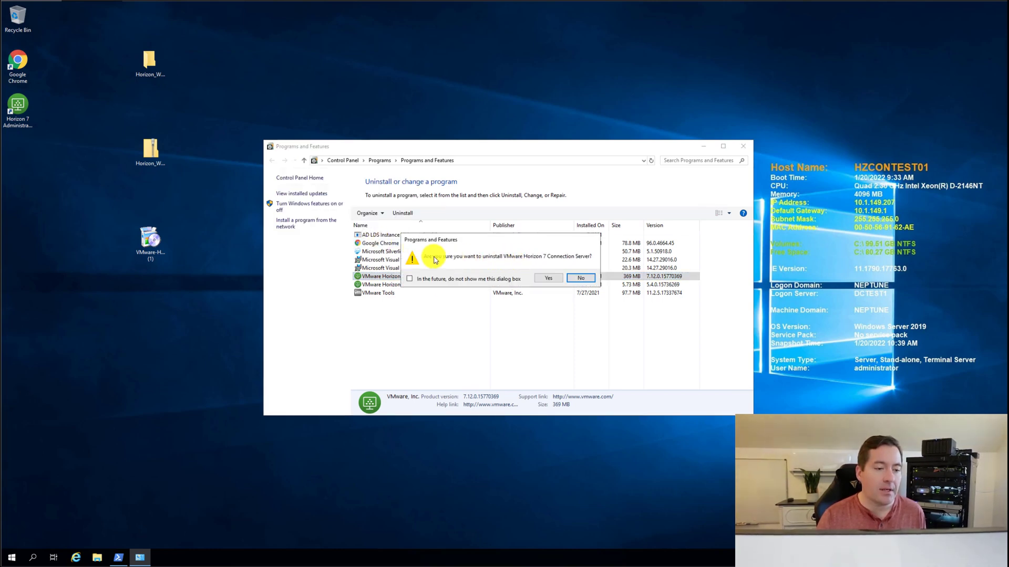
left_click(546, 278)
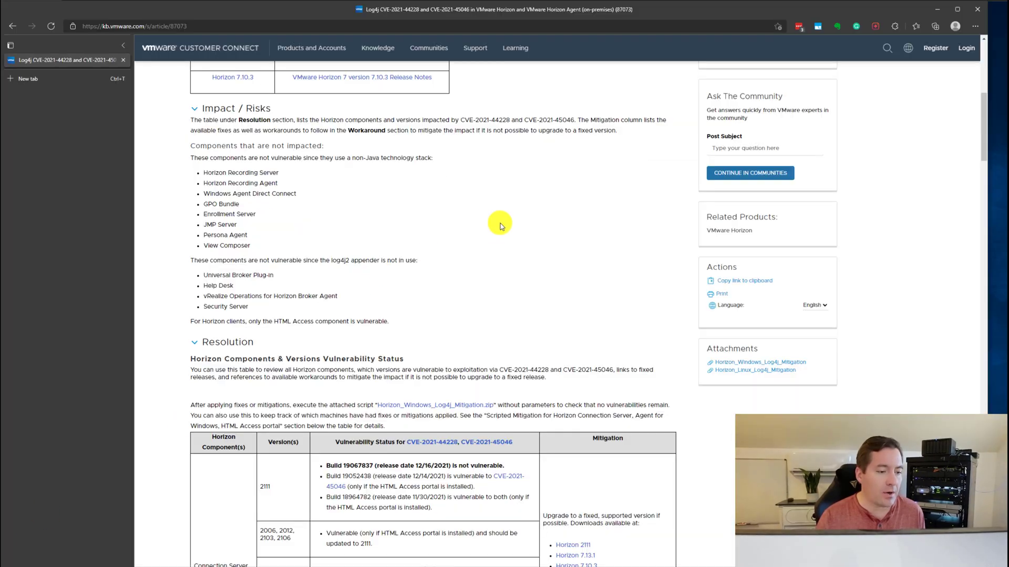
Highlight the KB's 'Do not bring down any connection server' sentence and 'is not needed'.
scroll(479, 218, "down", 10)
left_click_drag(194, 311, 346, 311)
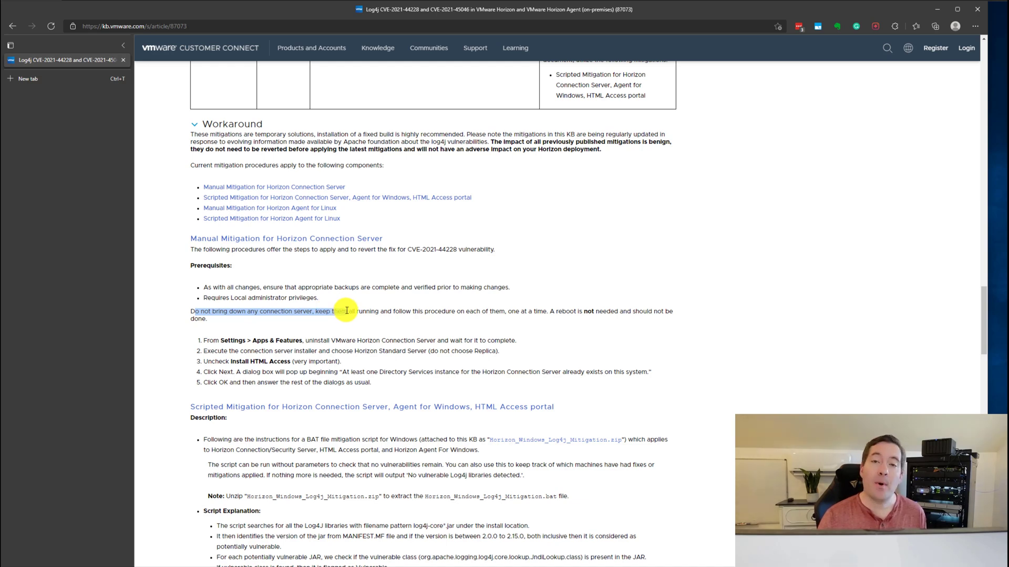
left_click_drag(346, 310, 428, 314)
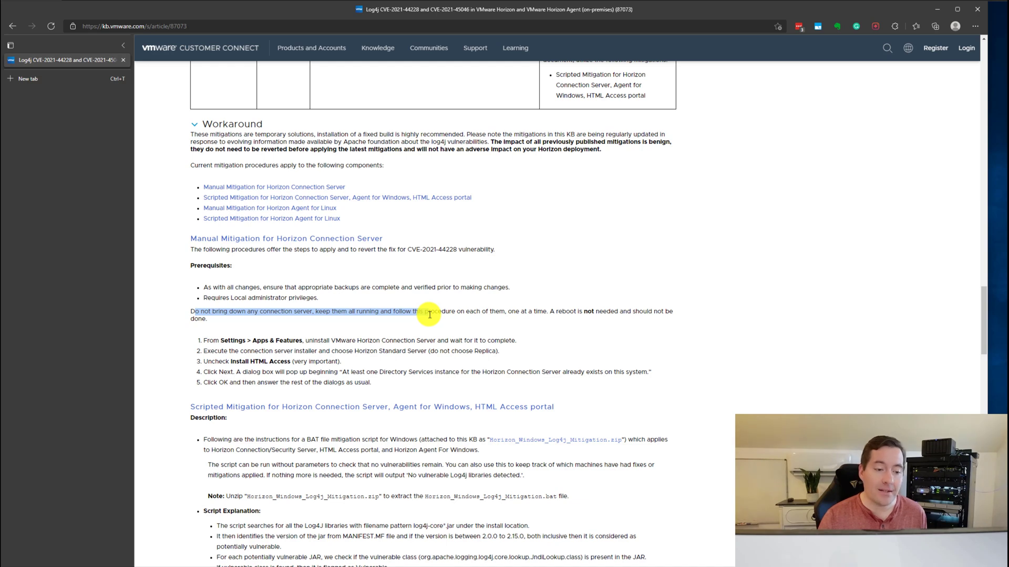
left_click_drag(578, 311, 620, 313)
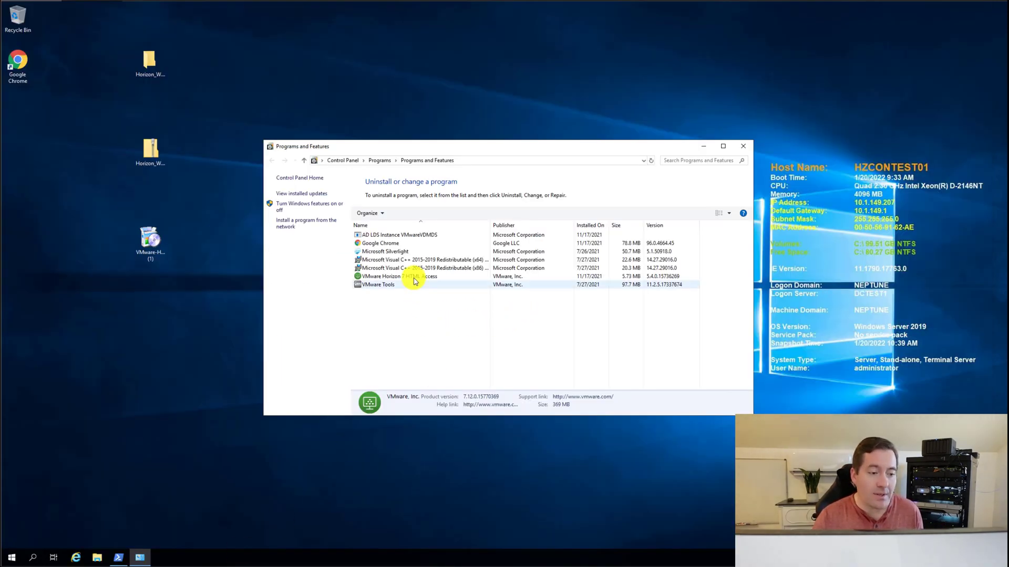
Uninstall VMware Horizon 7 HTML Access, continuing past the logged-on users warning.
left_click(413, 269)
left_click(409, 277)
right_click(408, 278)
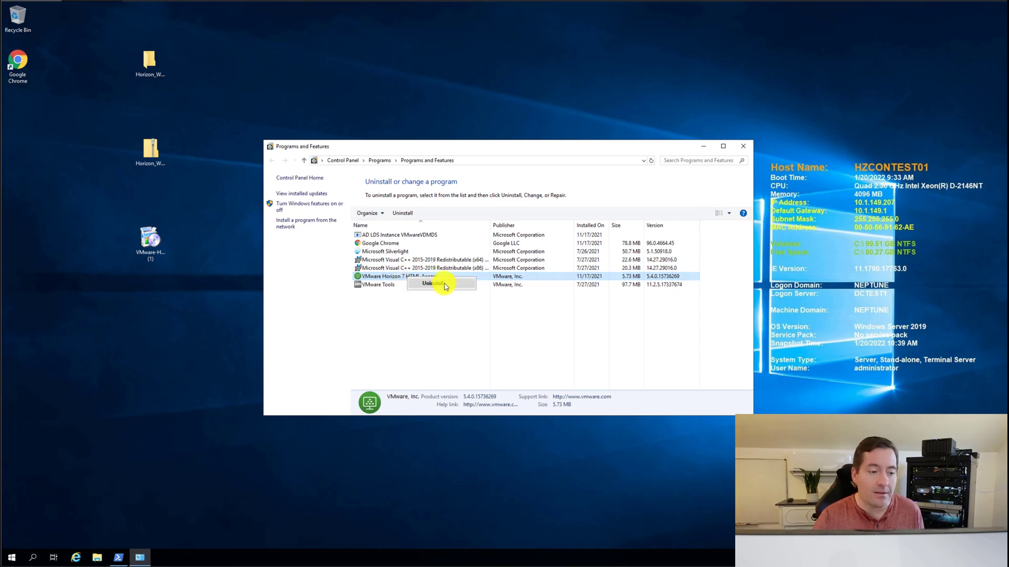
left_click(434, 285)
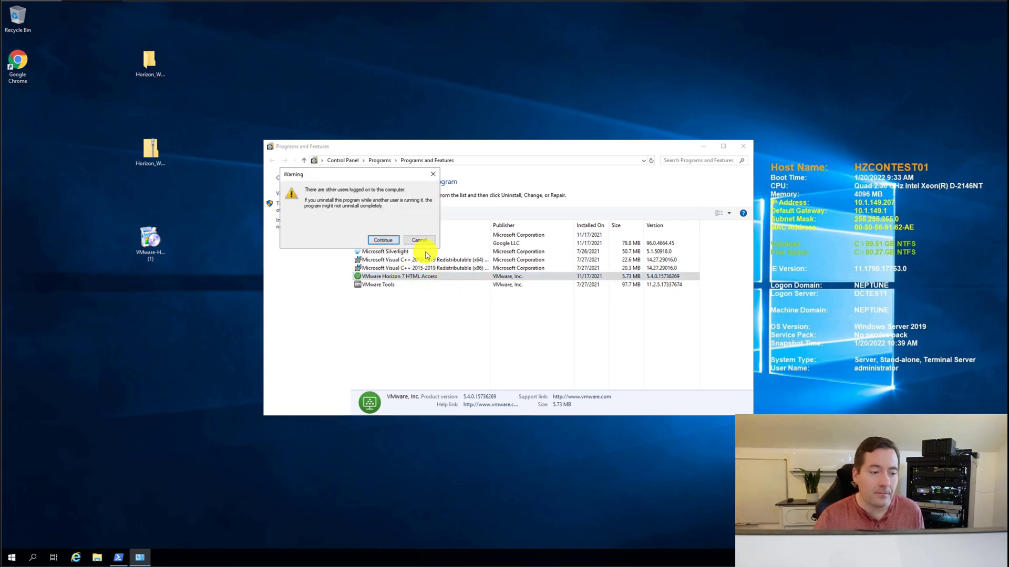
left_click(390, 240)
left_click(547, 278)
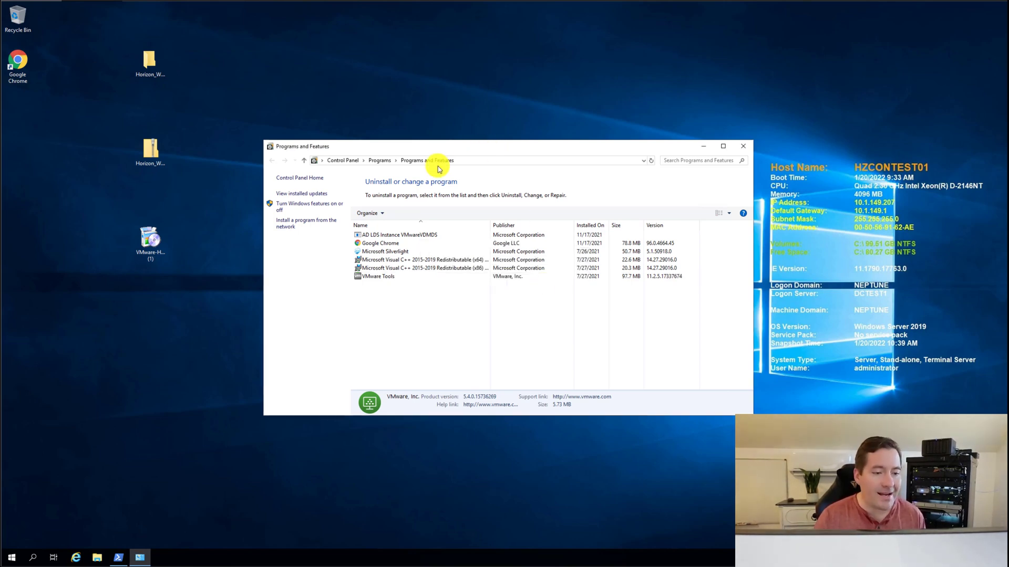
left_click(227, 164)
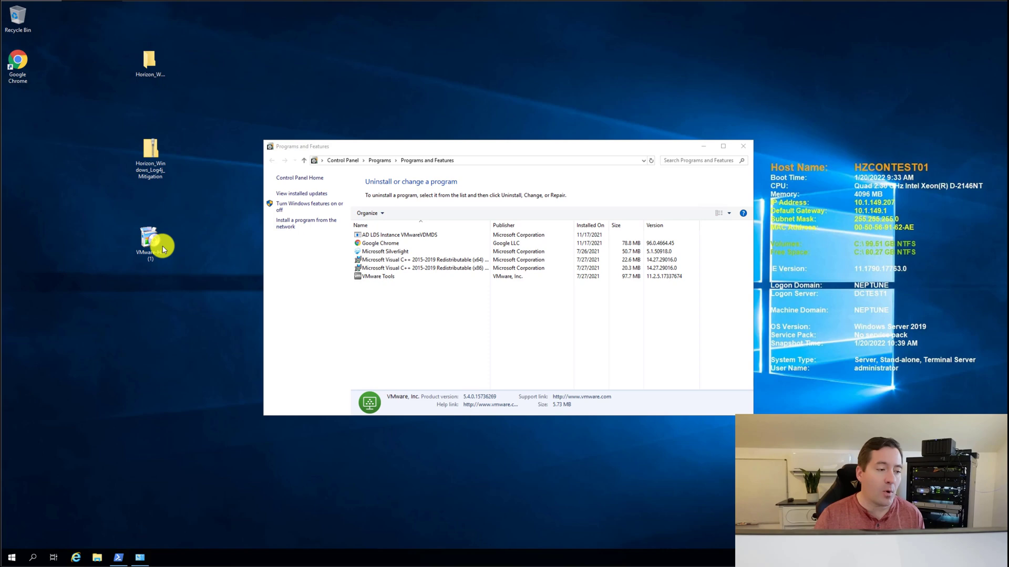
Run the Connection Server installer, accept the EULA, and choose Standard Server without HTML Access.
double_click(150, 245)
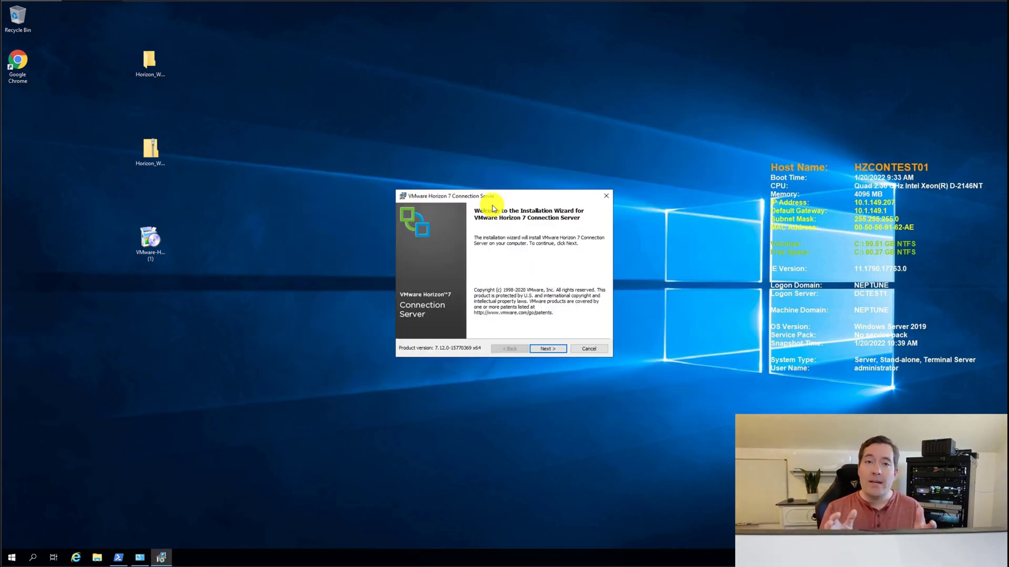
left_click(552, 349)
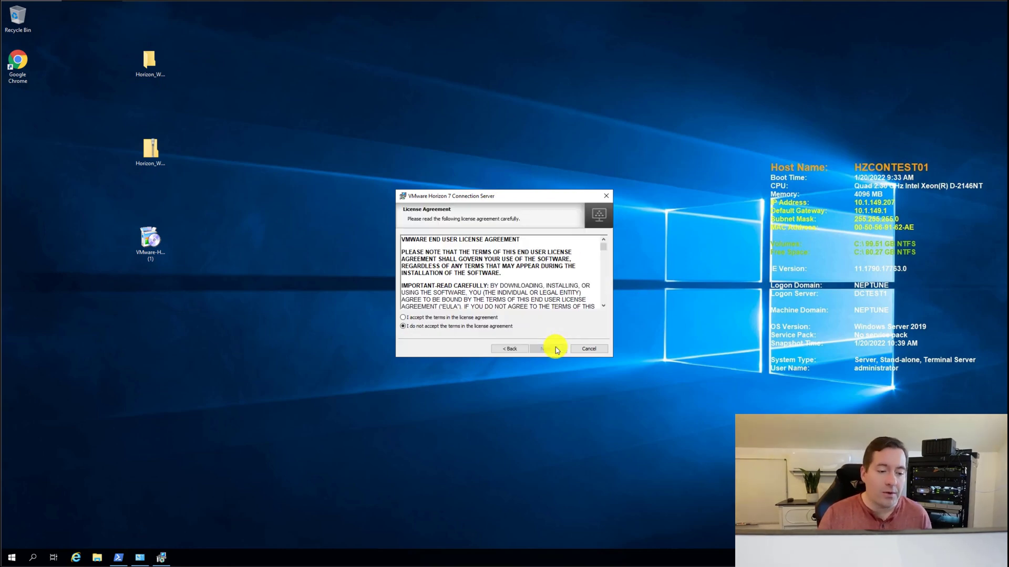
left_click(403, 317)
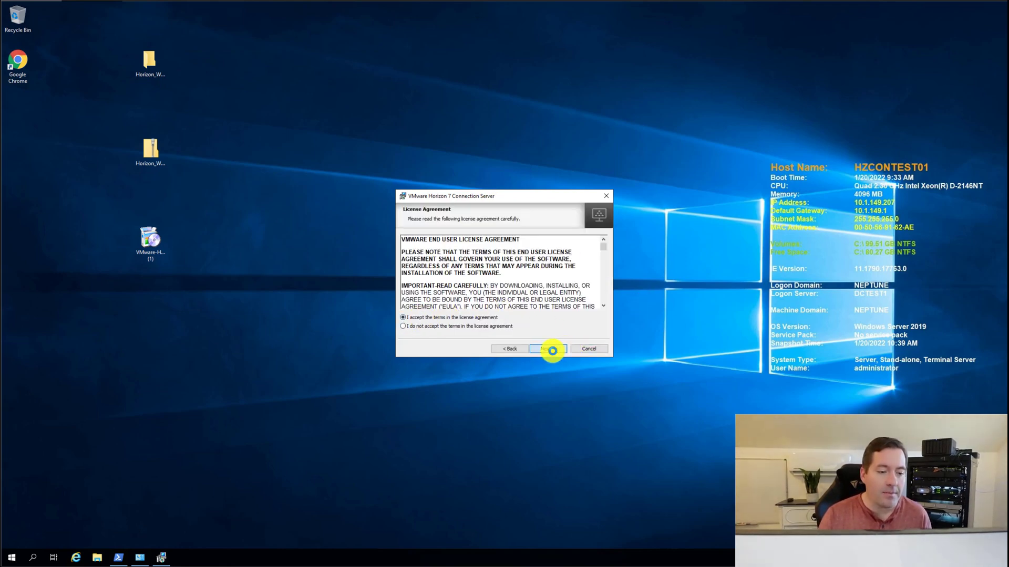
left_click(553, 350)
left_click(550, 349)
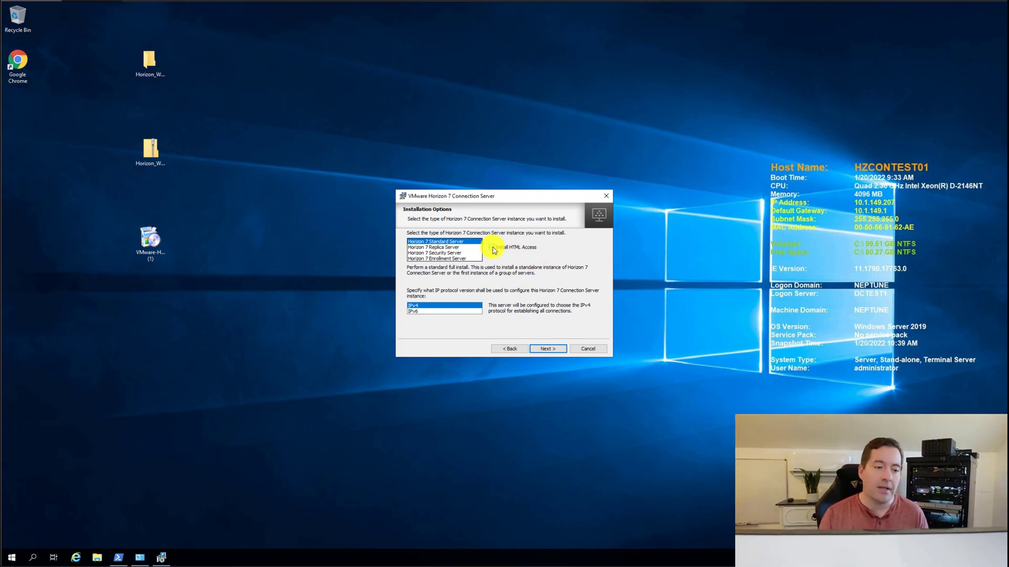
left_click(494, 250)
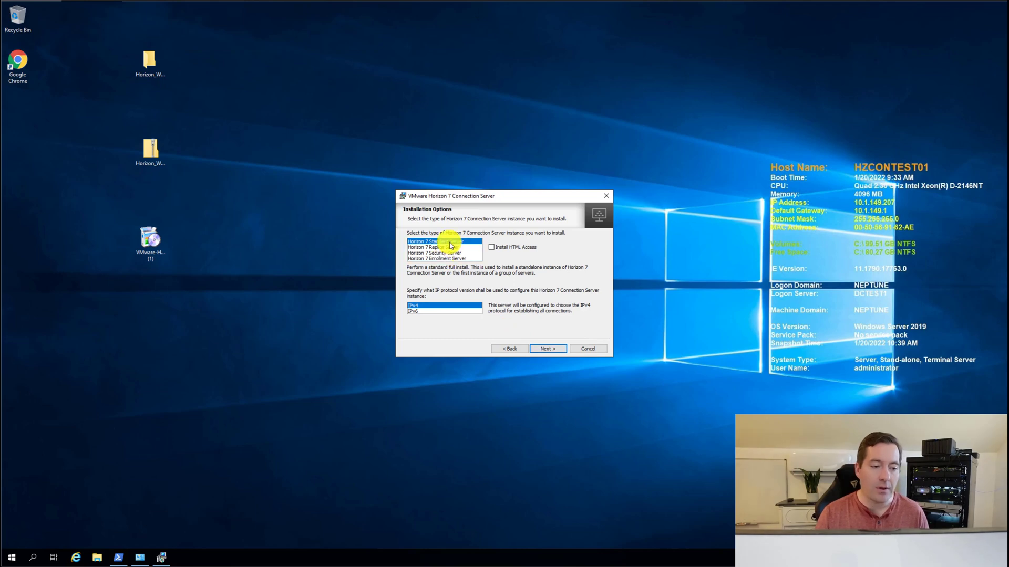
left_click(545, 350)
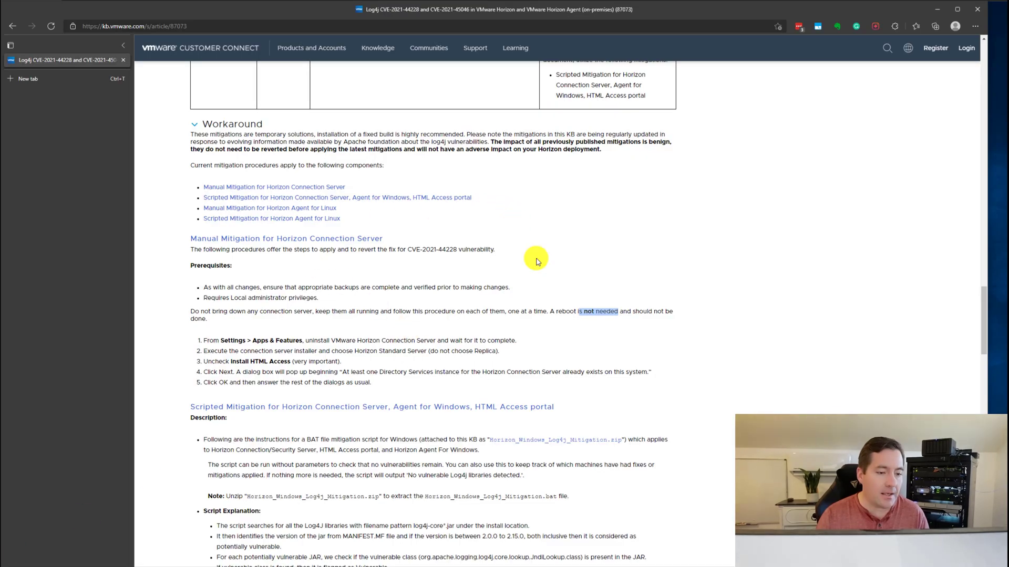
Highlight the KB's step 4 note about the Directory Services dialog, then return to the installer.
scroll(525, 263, "down", 5)
scroll(519, 264, "up", 2)
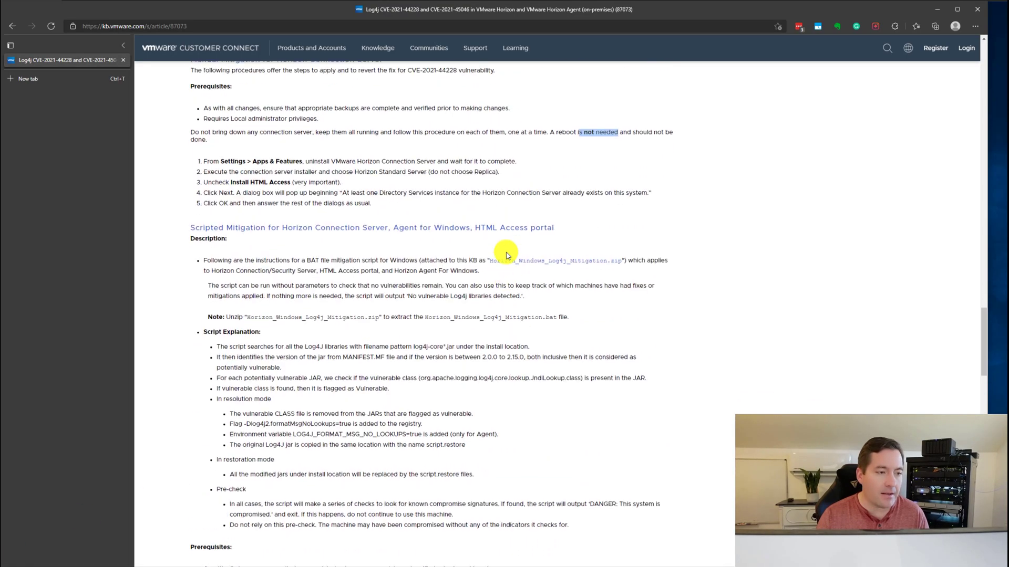
left_click_drag(236, 202, 545, 203)
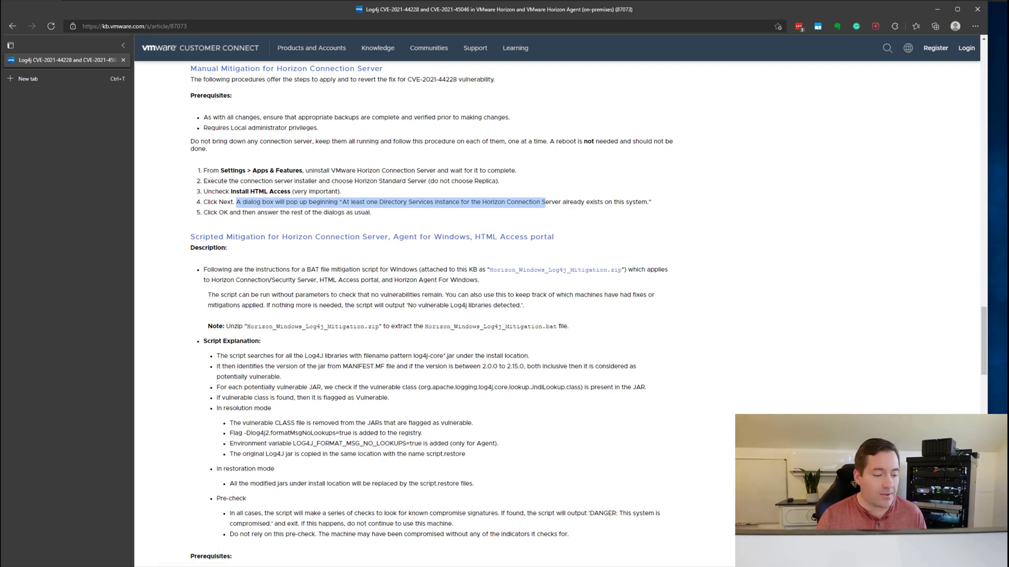
key("alt+Tab")
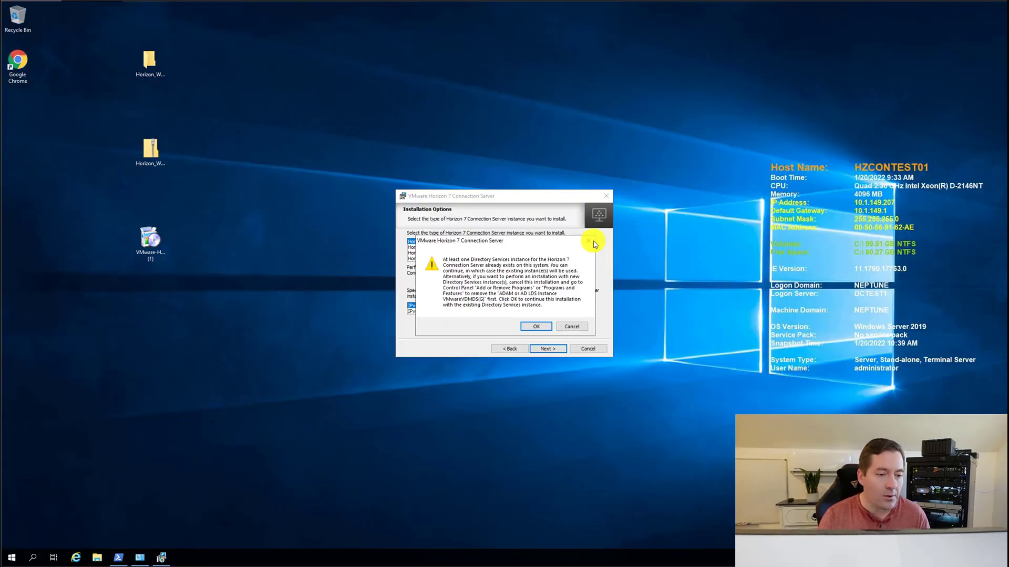
Reuse existing Directory Services, keep automatic firewall, skip CEIP, install, and finish without documentation.
left_click(535, 326)
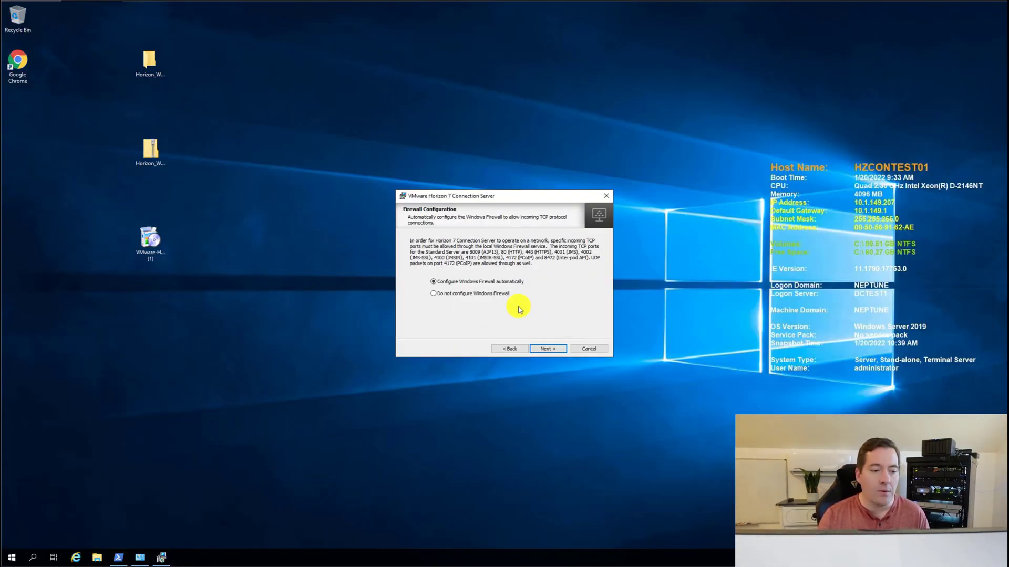
left_click(548, 348)
left_click(410, 276)
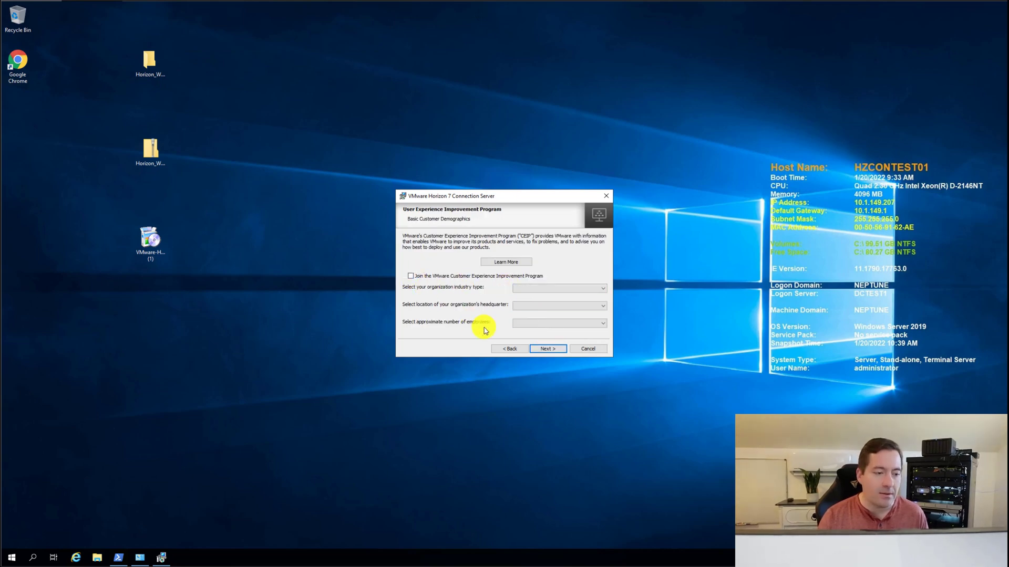
left_click(549, 351)
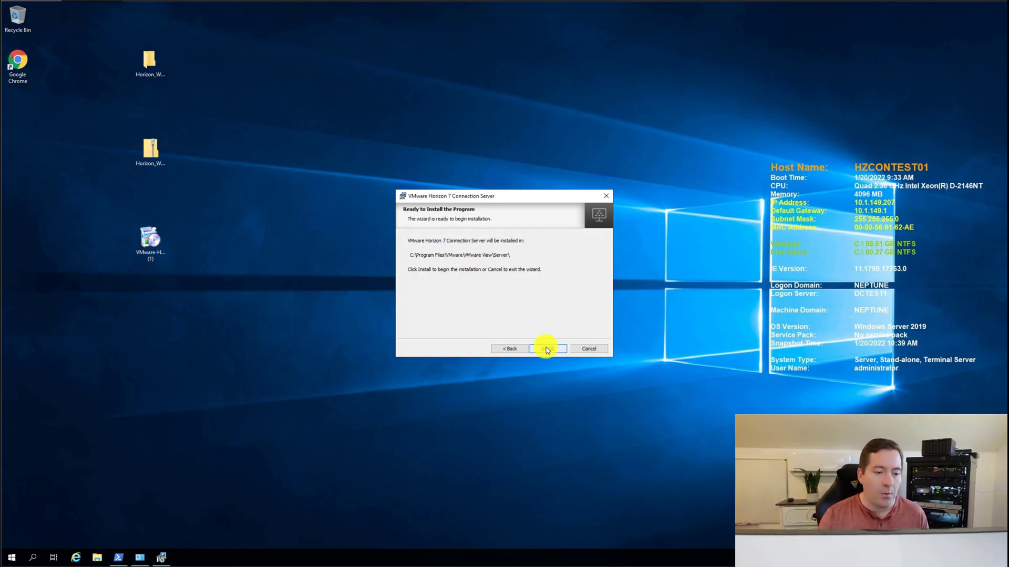
left_click(544, 349)
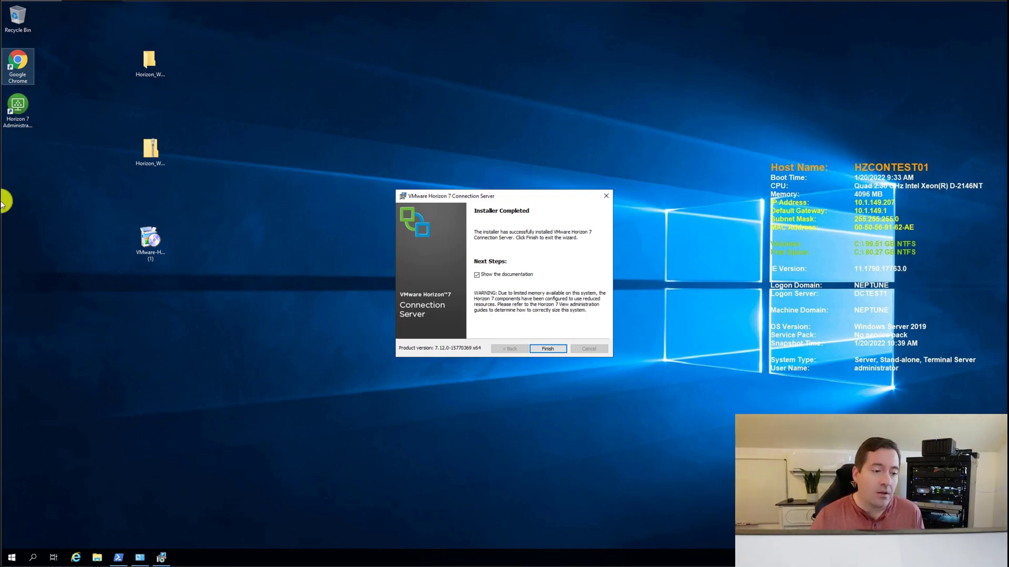
left_click(476, 275)
left_click(549, 351)
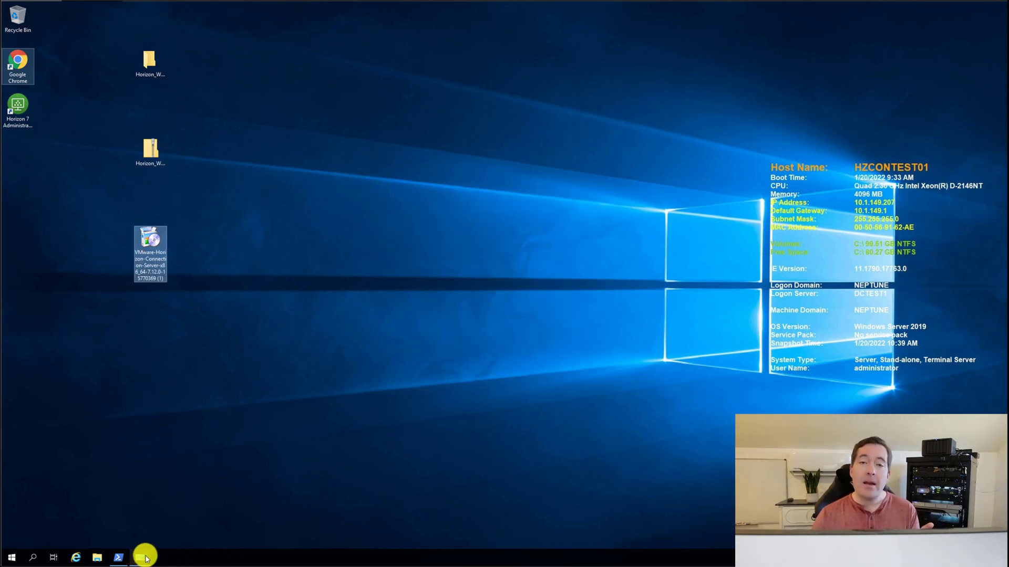
Run .\Horizon_Windows_Log4j_Mitigation.bat /verbose in PowerShell to list vulnerable Log4j libraries.
left_click(119, 559)
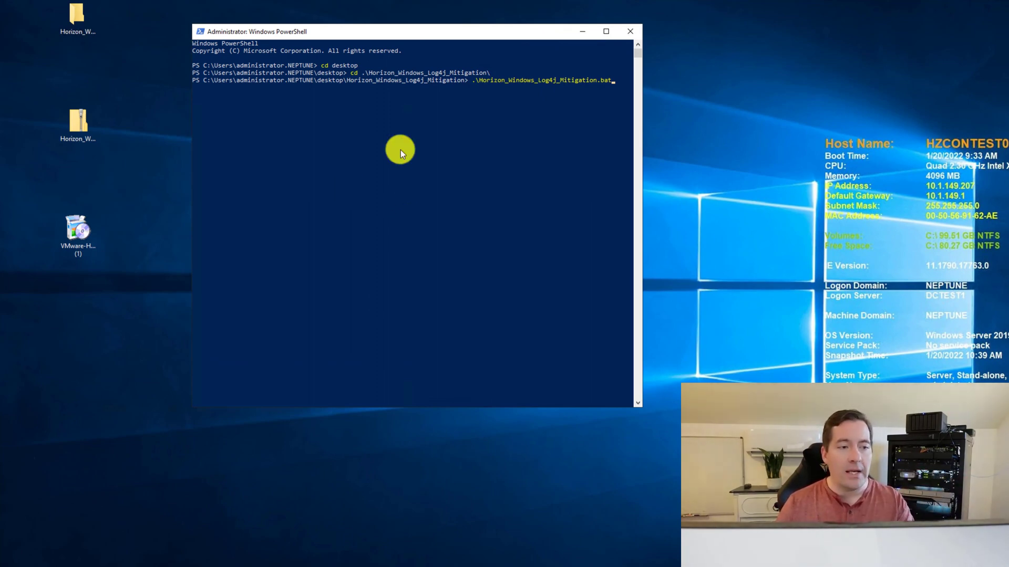
left_click(405, 165)
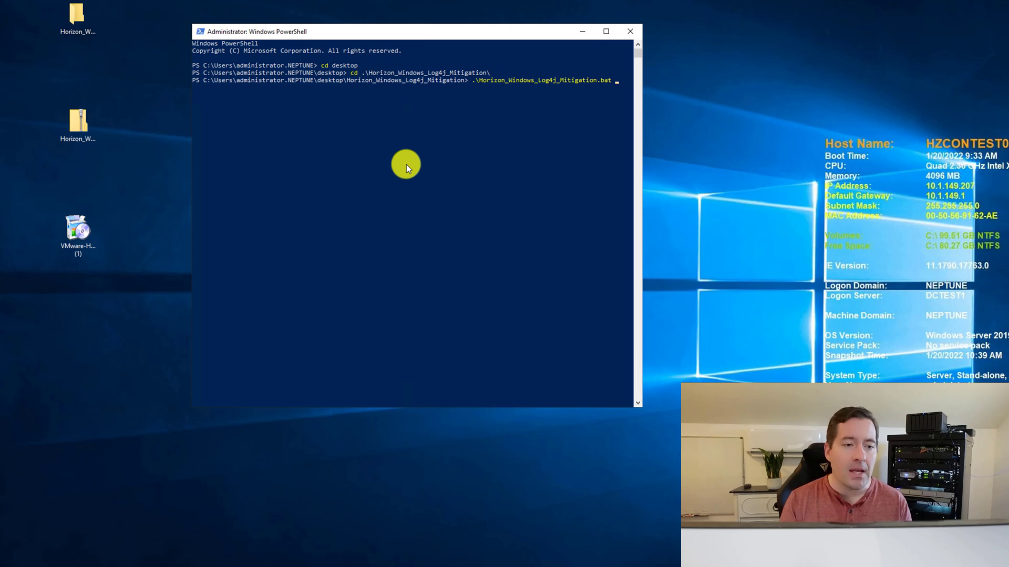
type("/verbose")
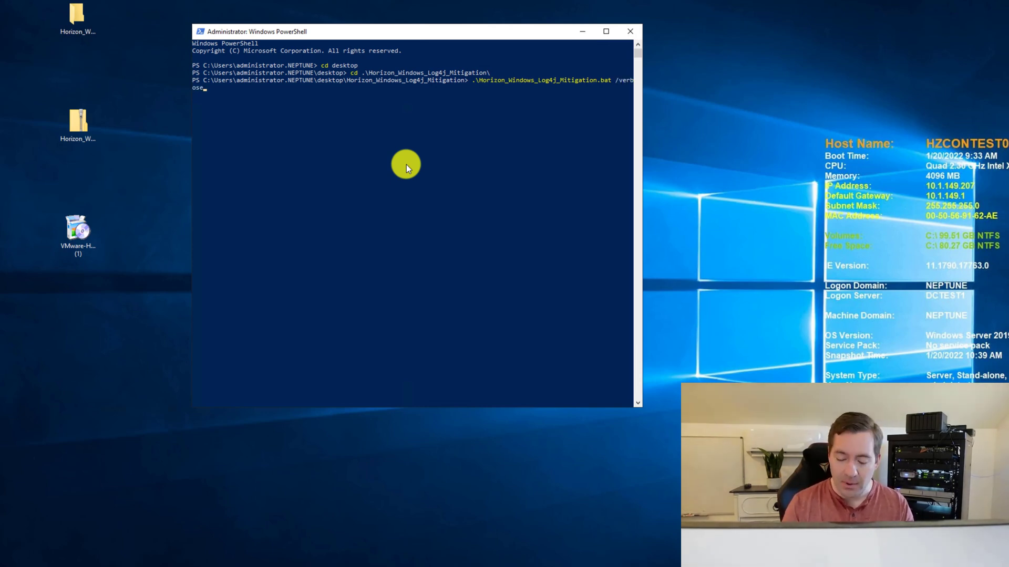
key("Return")
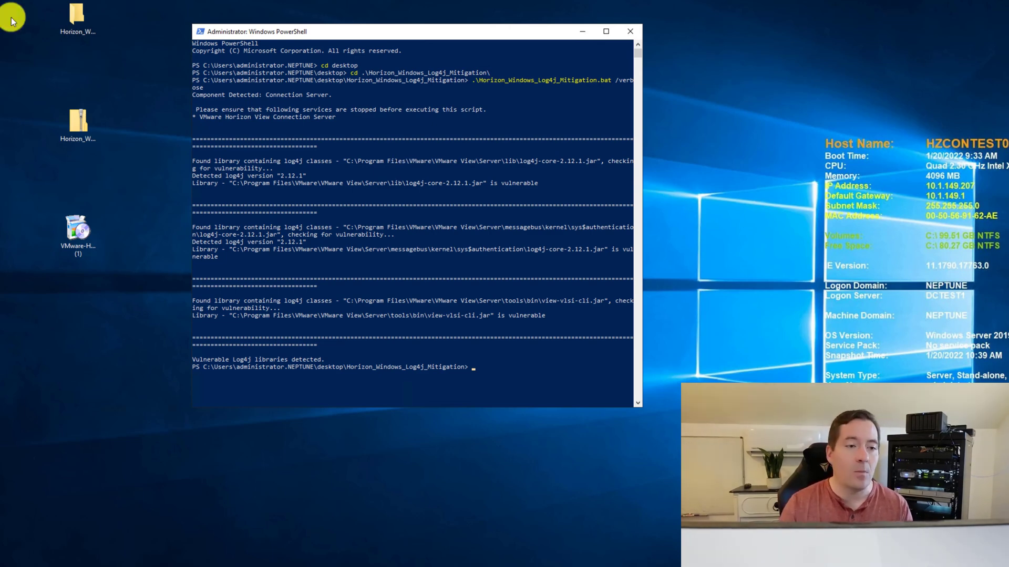
Minimize PowerShell and launch the Windows Services console (services.msc) from the Run prompt.
left_click(582, 31)
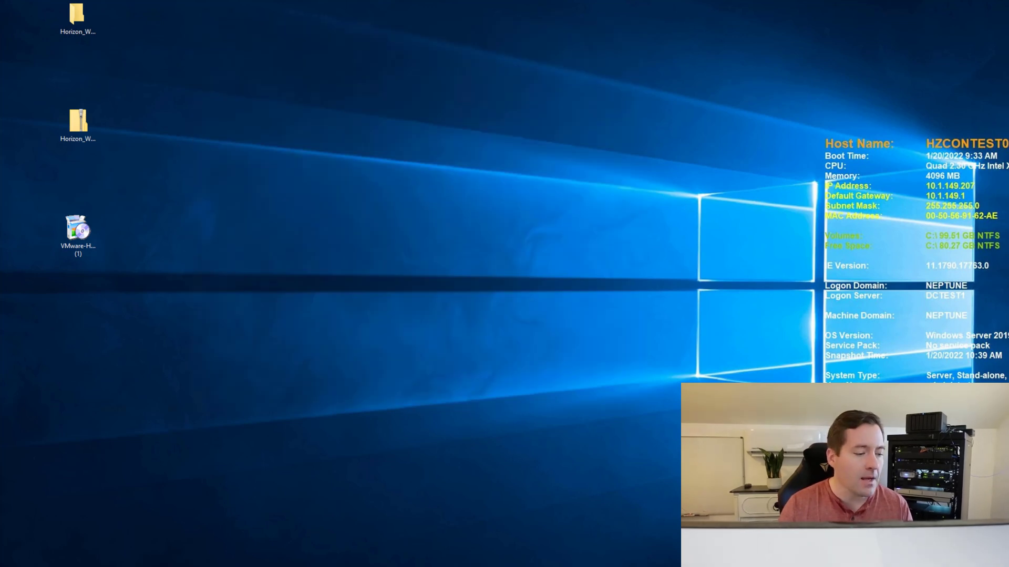
key("super+x")
key("r")
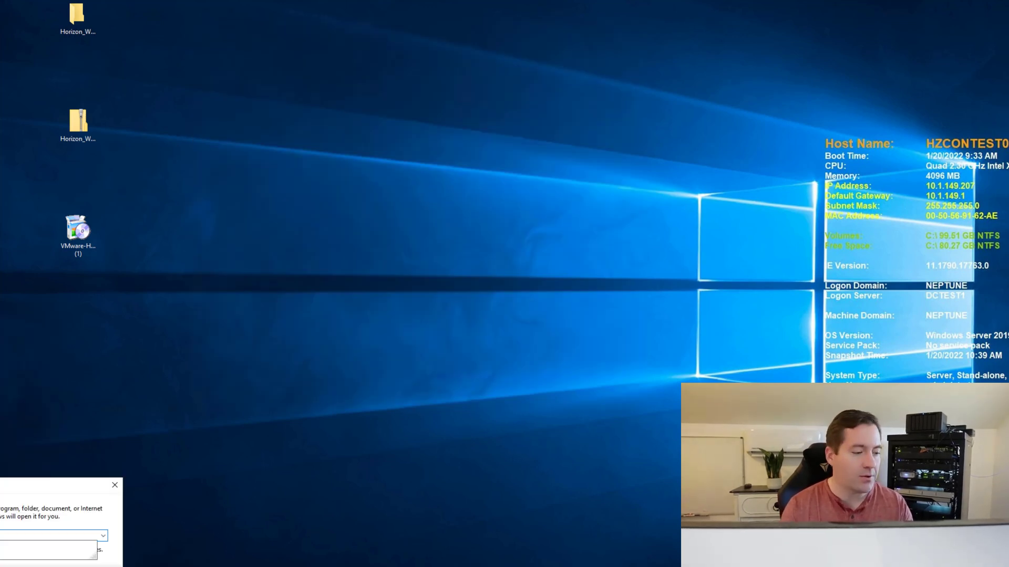
key("Return")
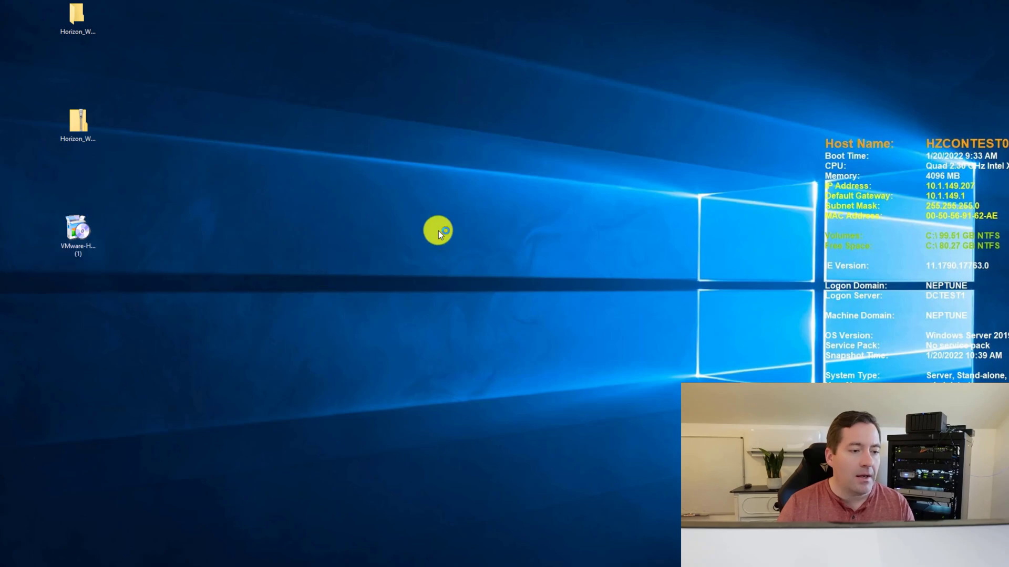
Stop the VMware Horizon View Connection Server service in the maximized Services list.
left_click(371, 198)
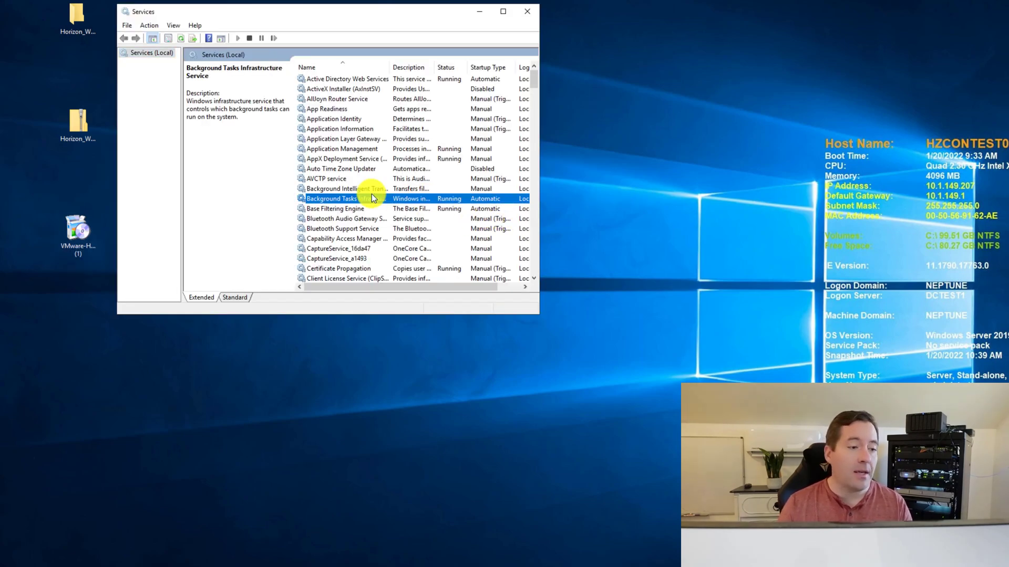
type("vm")
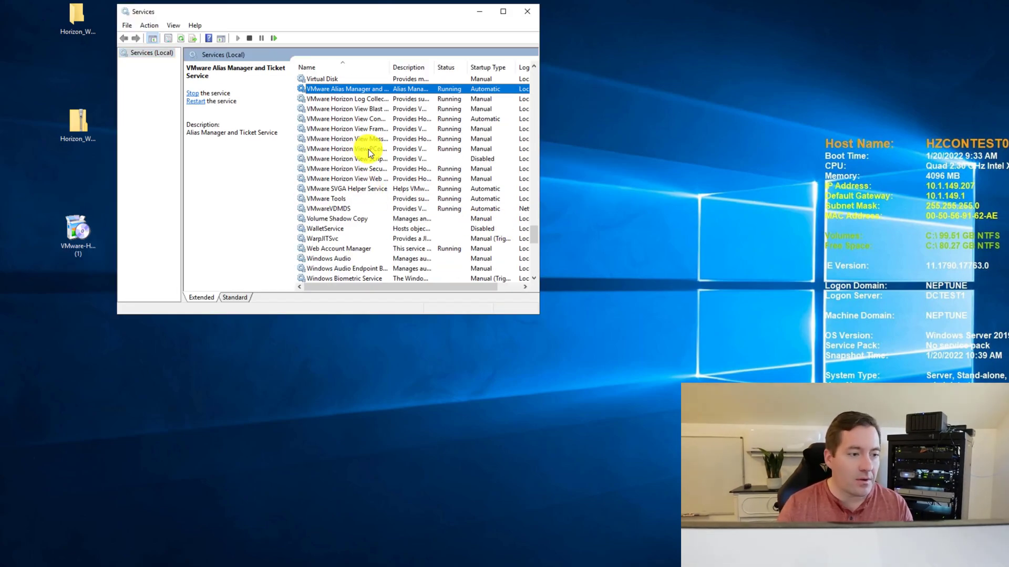
left_click(352, 120)
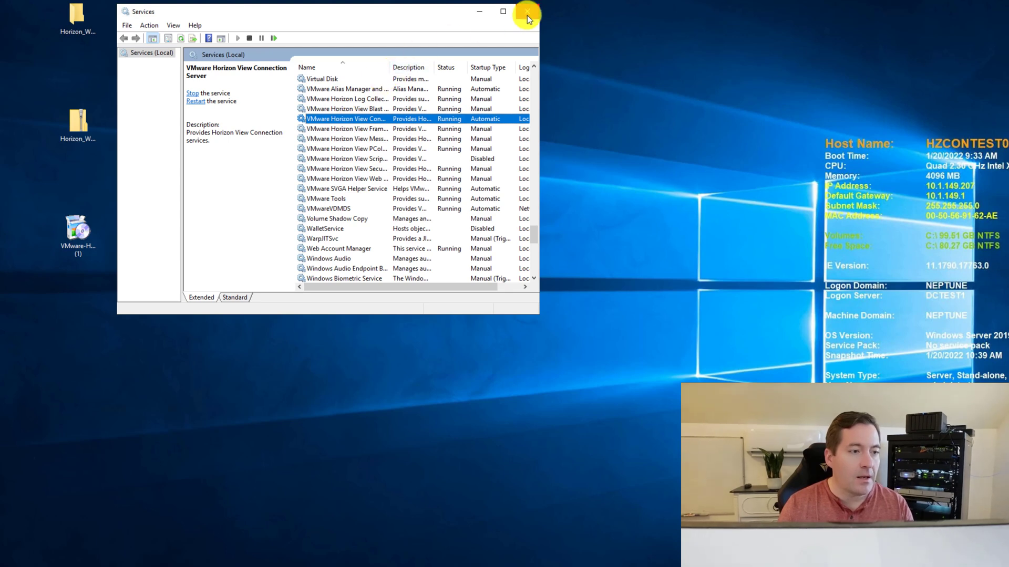
left_click(502, 11)
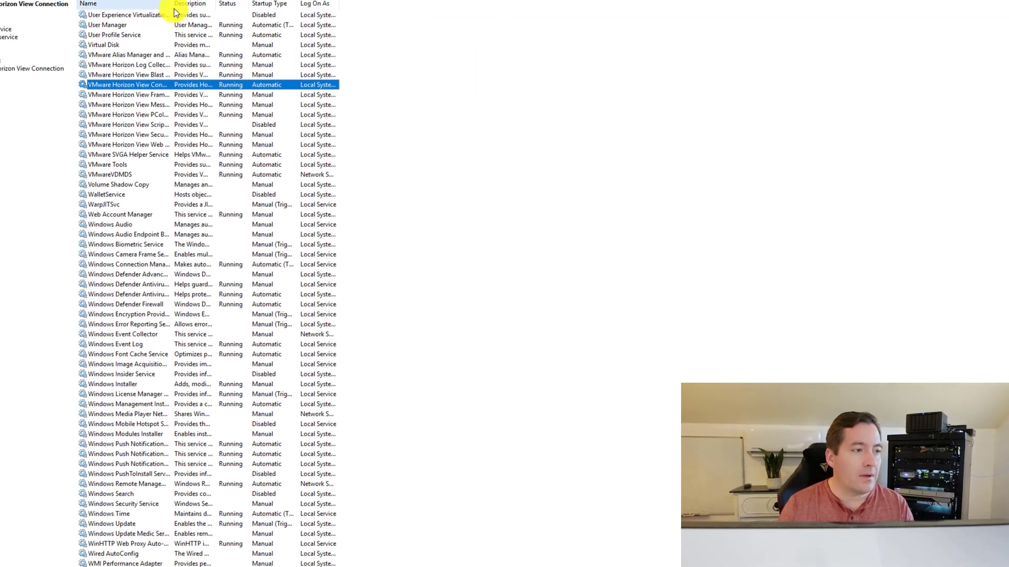
left_click_drag(172, 4, 321, 5)
right_click(180, 87)
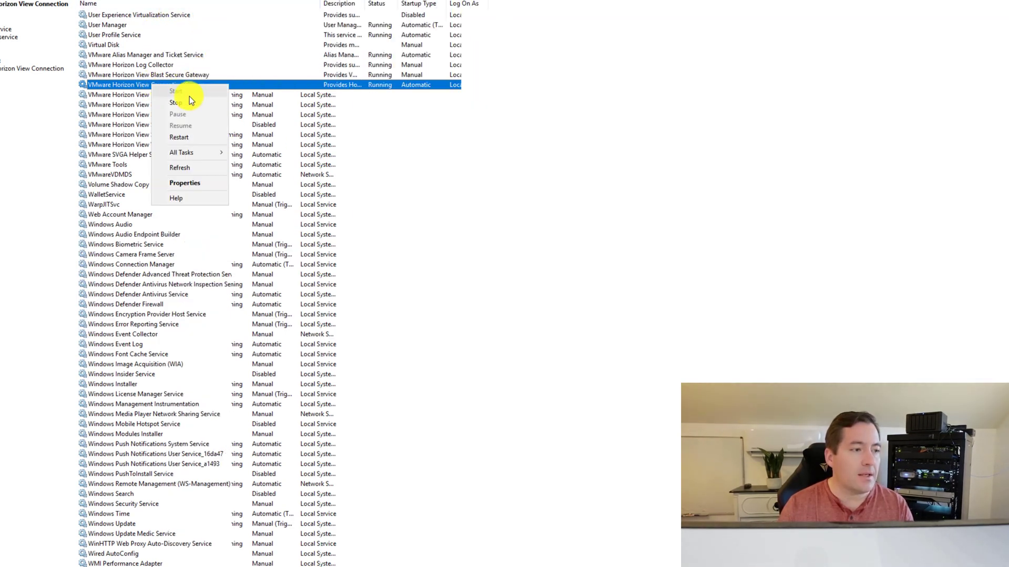
left_click(184, 104)
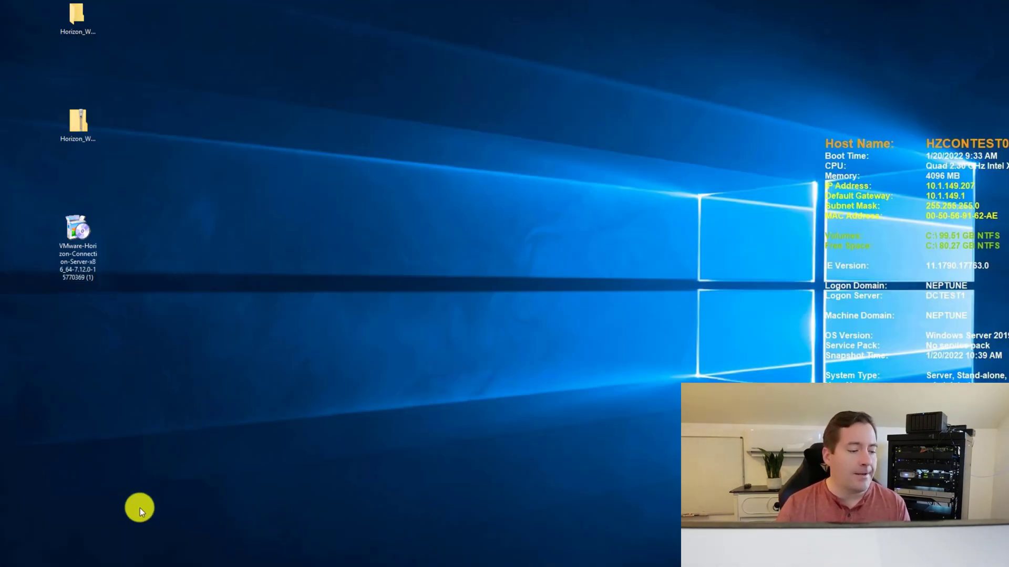
Restore the PowerShell console and clear the earlier scan output.
left_click(87, 561)
left_click(481, 233)
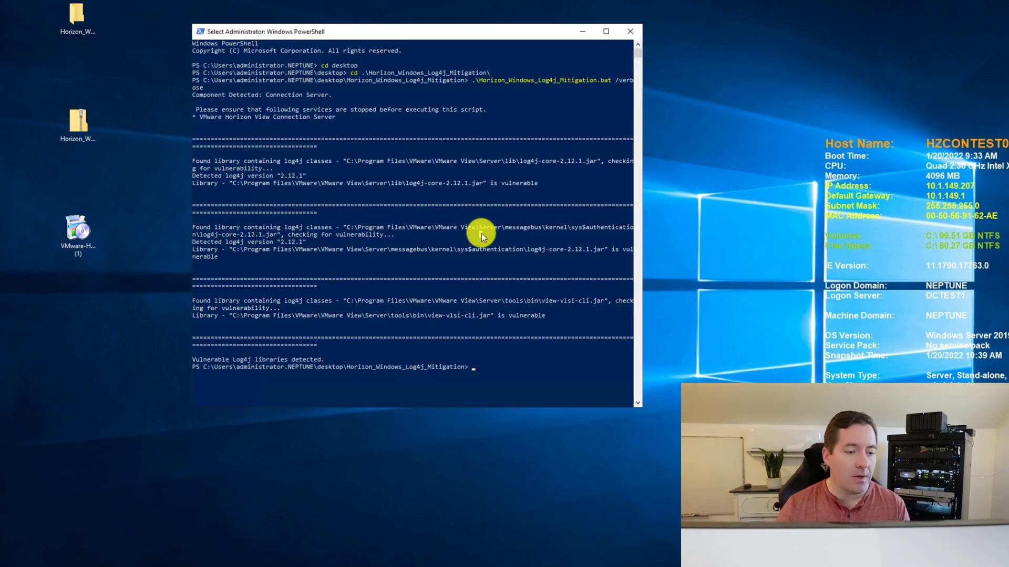
key("Up")
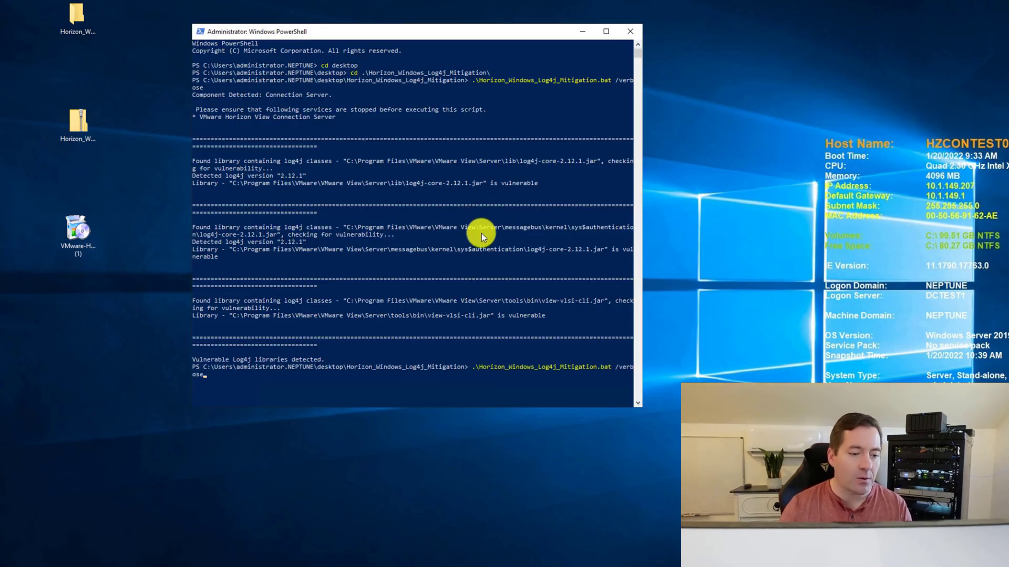
key("ctrl+c")
type("clear")
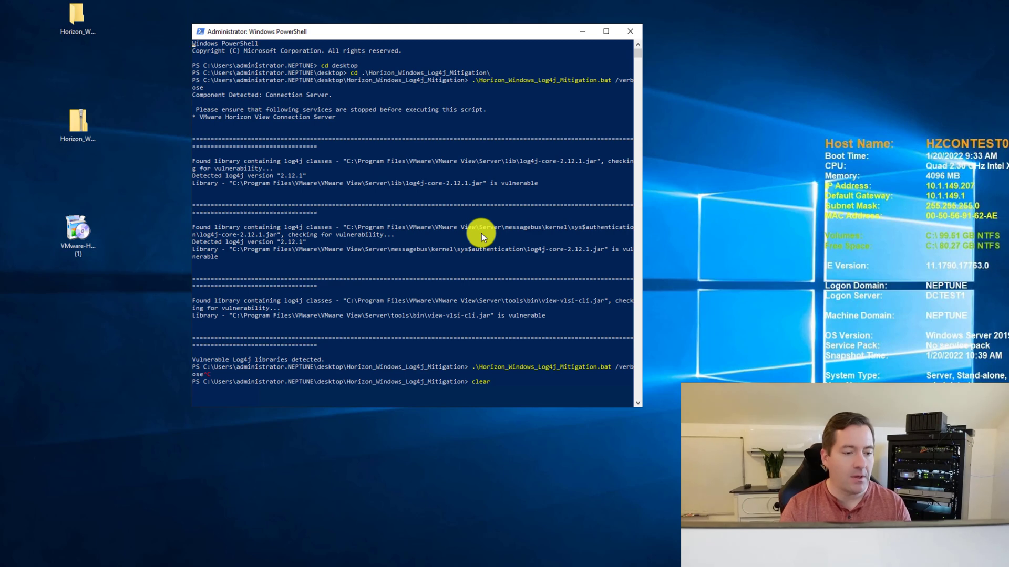
key("Return")
Run Horizon_Windows_Log4j_Mitigation.bat with /resolve /verbose to strip the vulnerable Log4j classes.
type("clear")
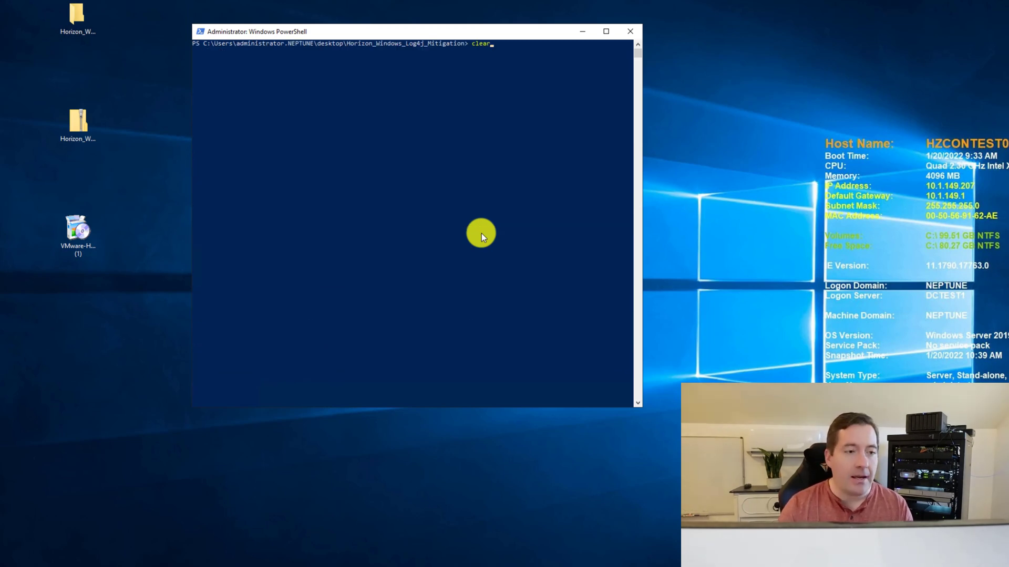
key("Up")
key("BackSpace")
key("BackSpace")
key("BackSpace")
key("BackSpace")
key("BackSpace")
key("BackSpace")
key("BackSpace")
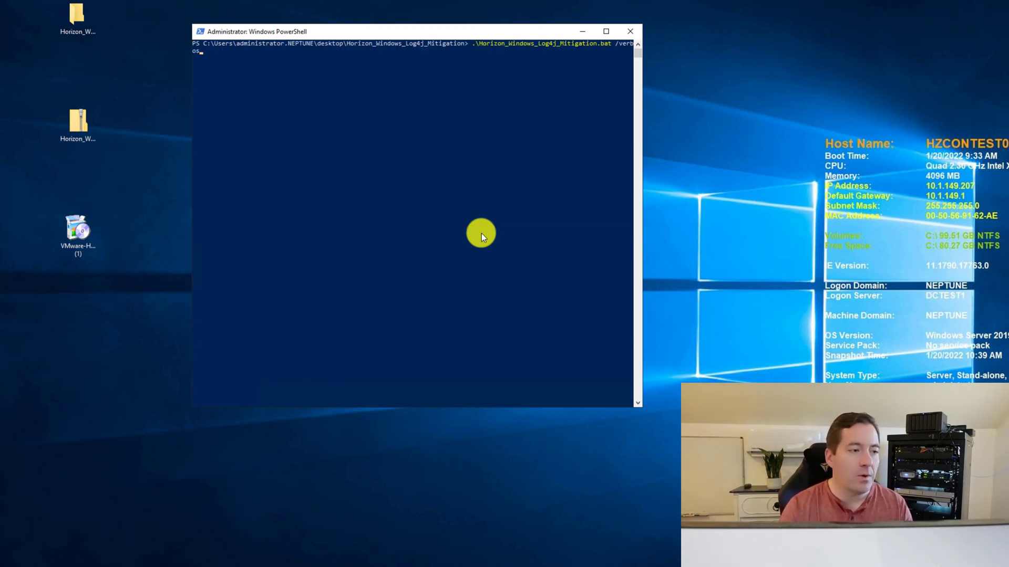
type("rol")
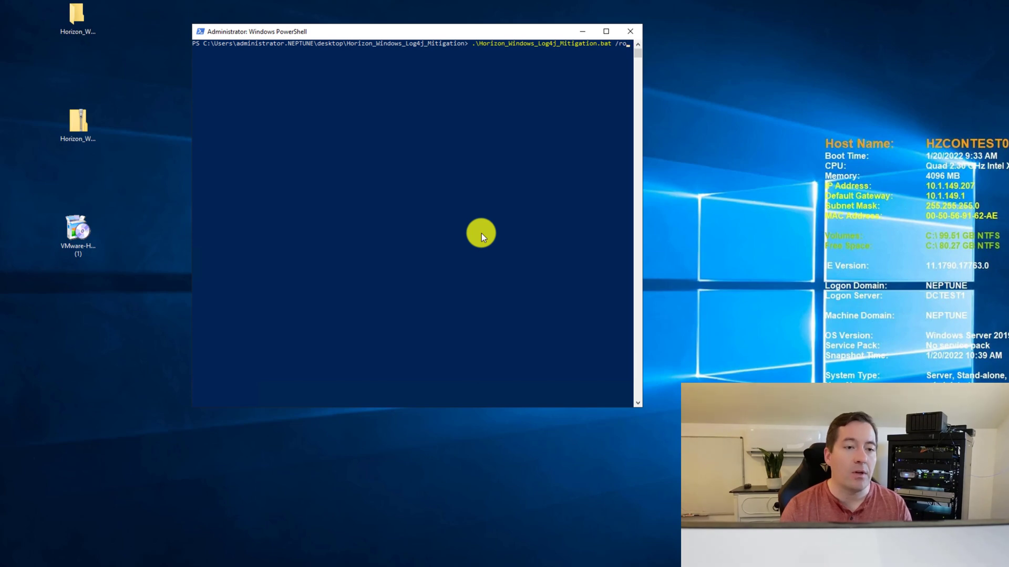
type("solve")
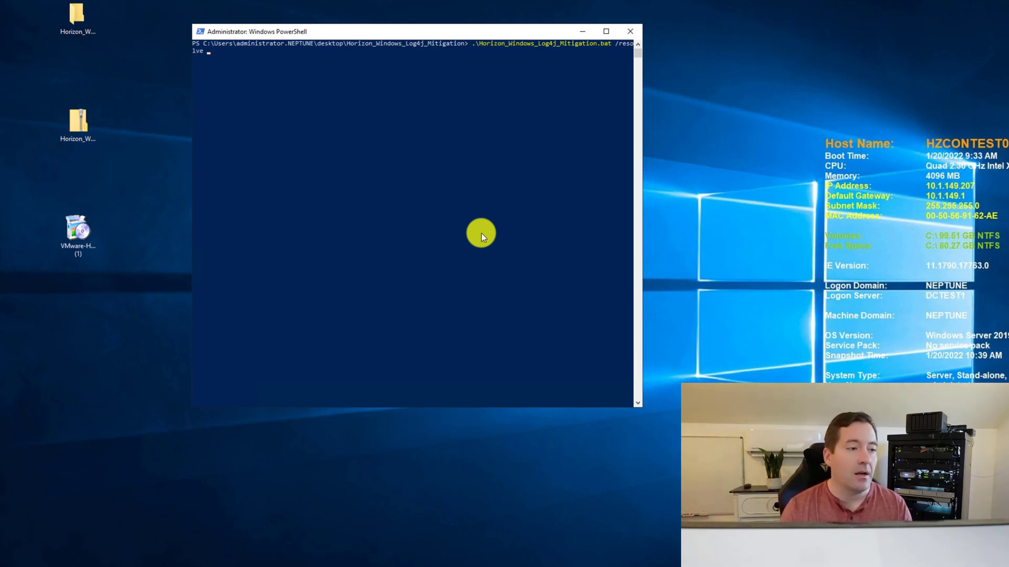
type(" /verbose")
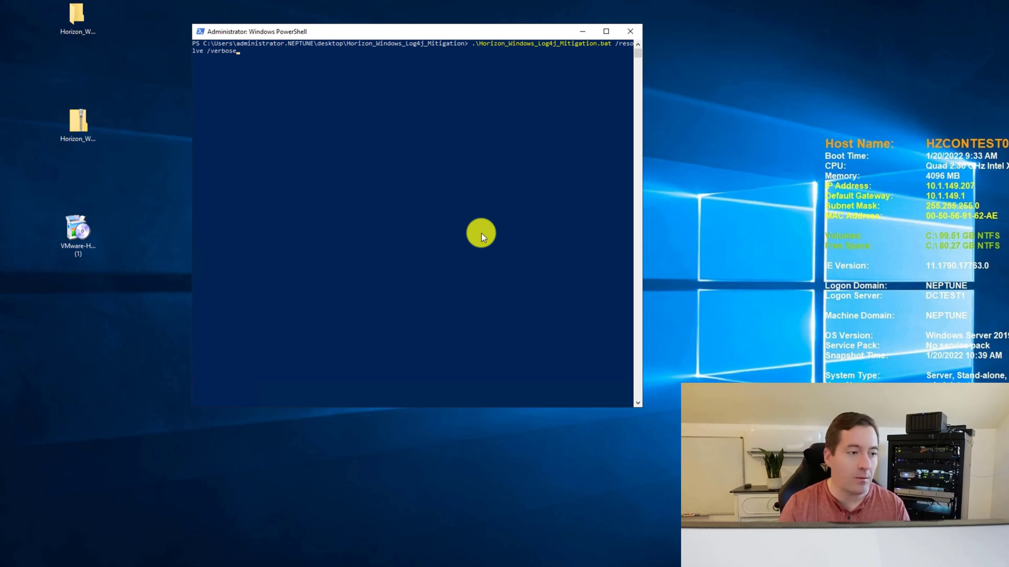
key("Return")
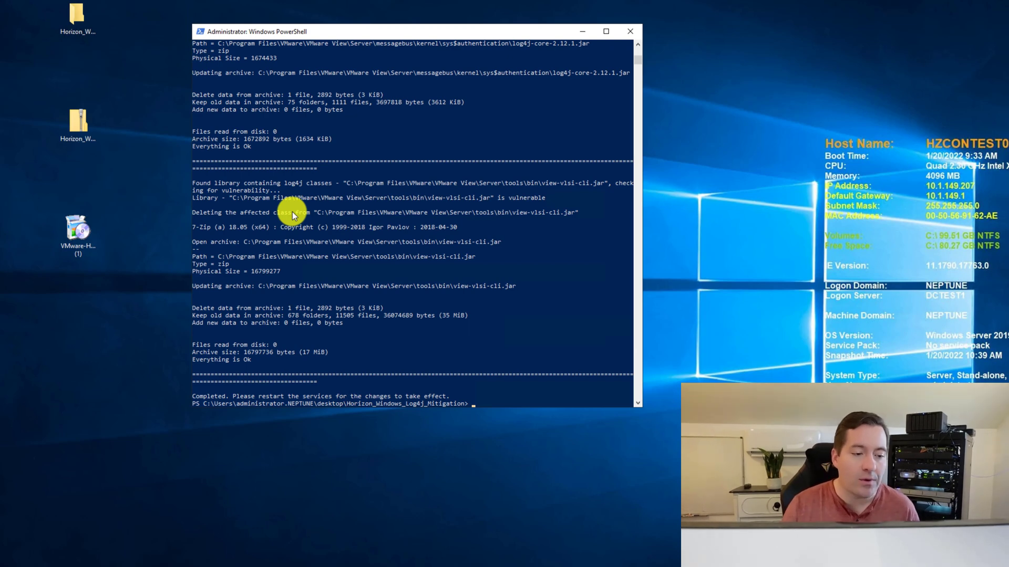
Back in Services, start the stopped VMware Horizon View Connection Server service.
left_click(436, 235)
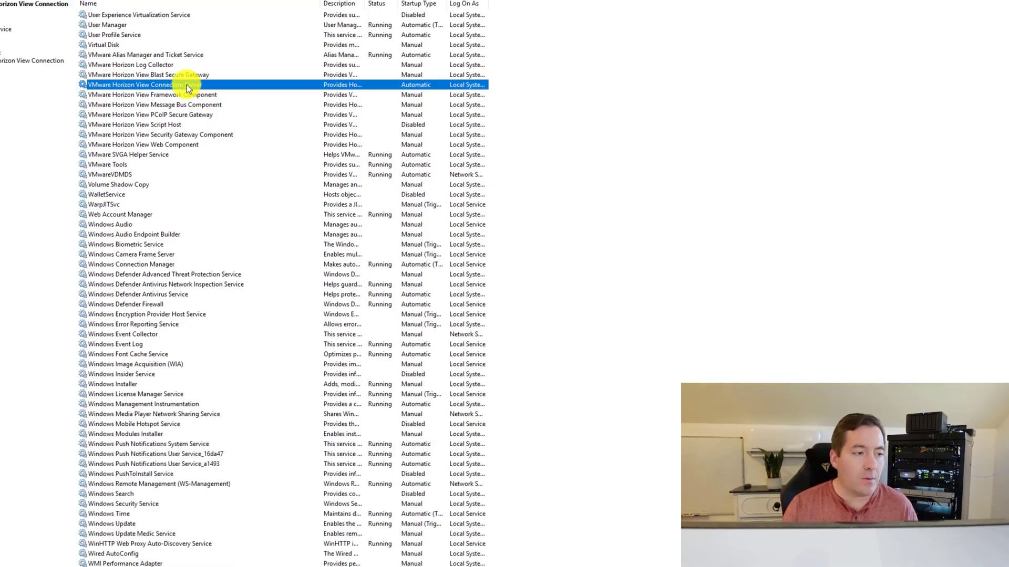
right_click(187, 85)
left_click(229, 91)
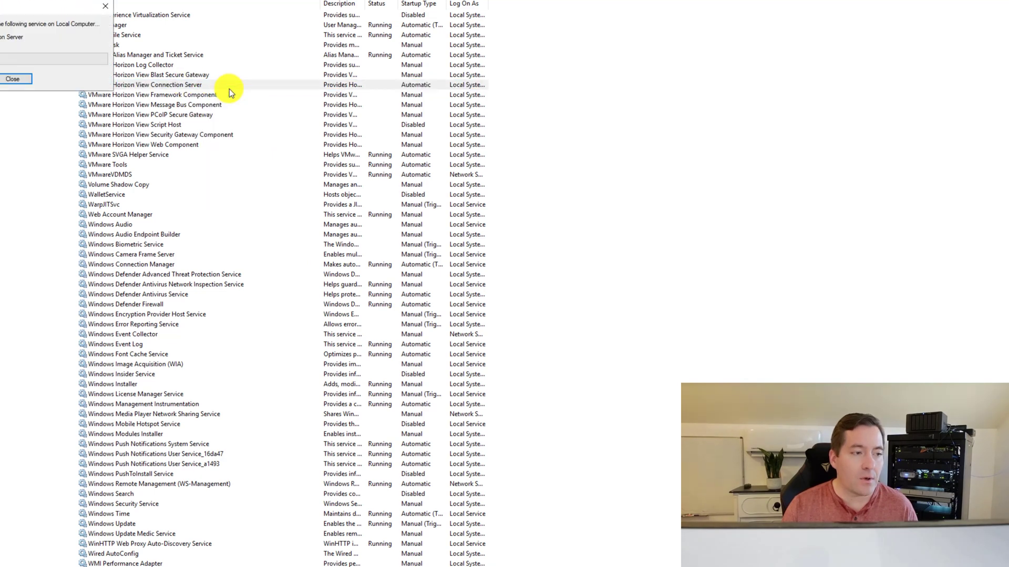